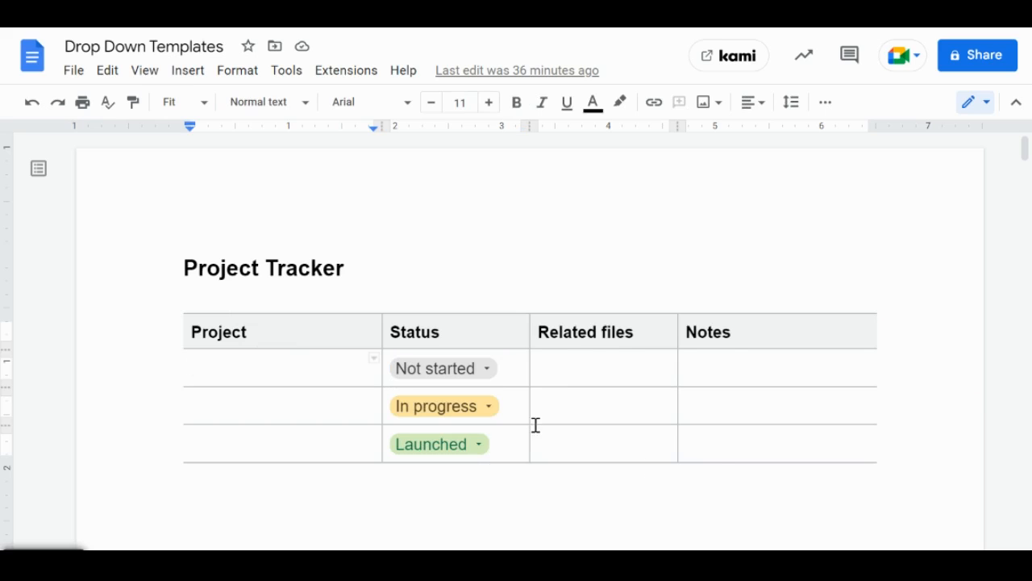
# Step: Switch the first project's status in the Project Tracker table to In progress and finally to Launched
pyautogui.click(486, 373)
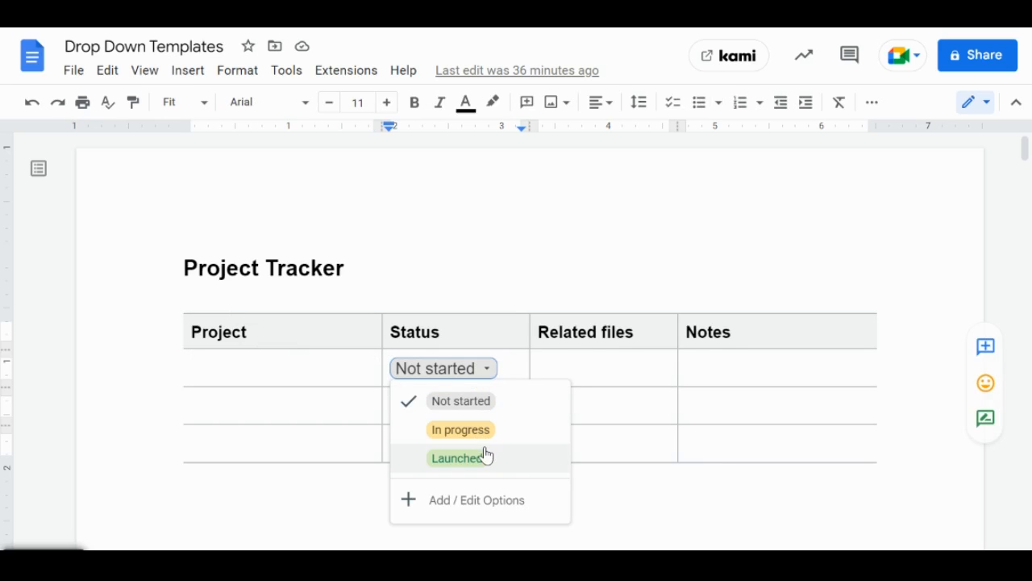
pyautogui.click(481, 431)
pyautogui.click(486, 373)
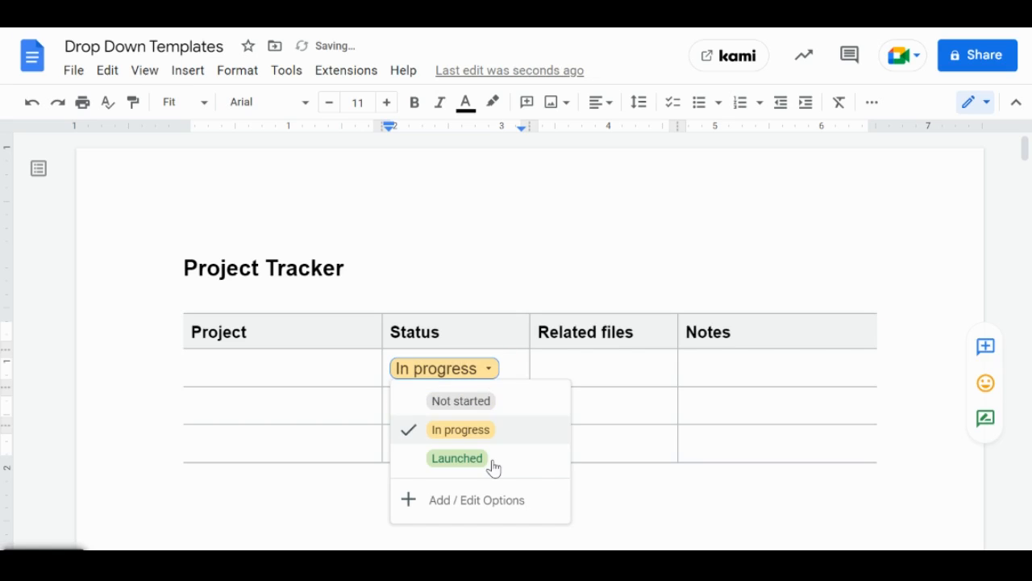
pyautogui.click(490, 467)
pyautogui.click(492, 478)
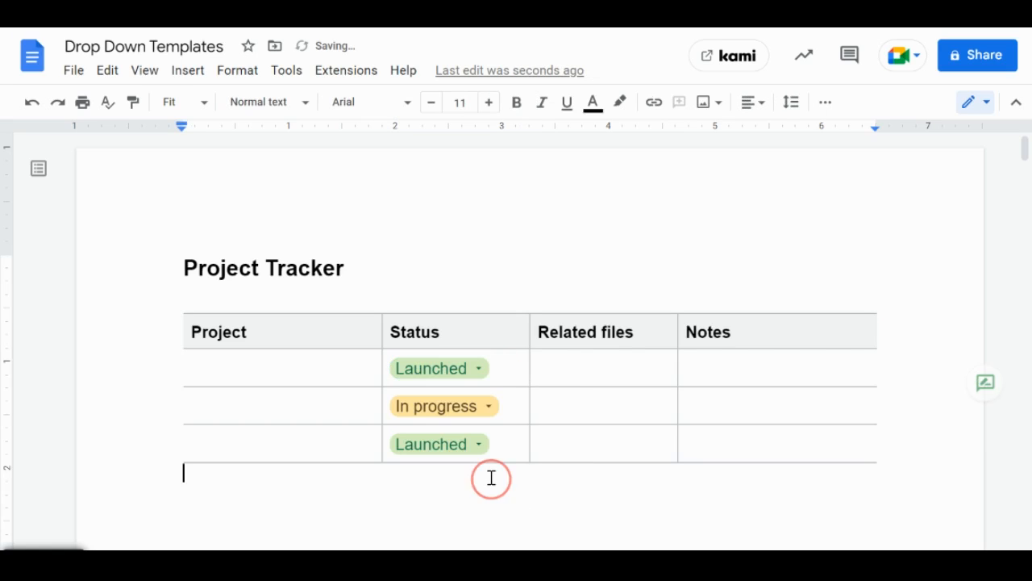
# Step: Review the Genre and Status dropdown options for the first book in the Reading Log table
pyautogui.scroll(-4, 505, 475)
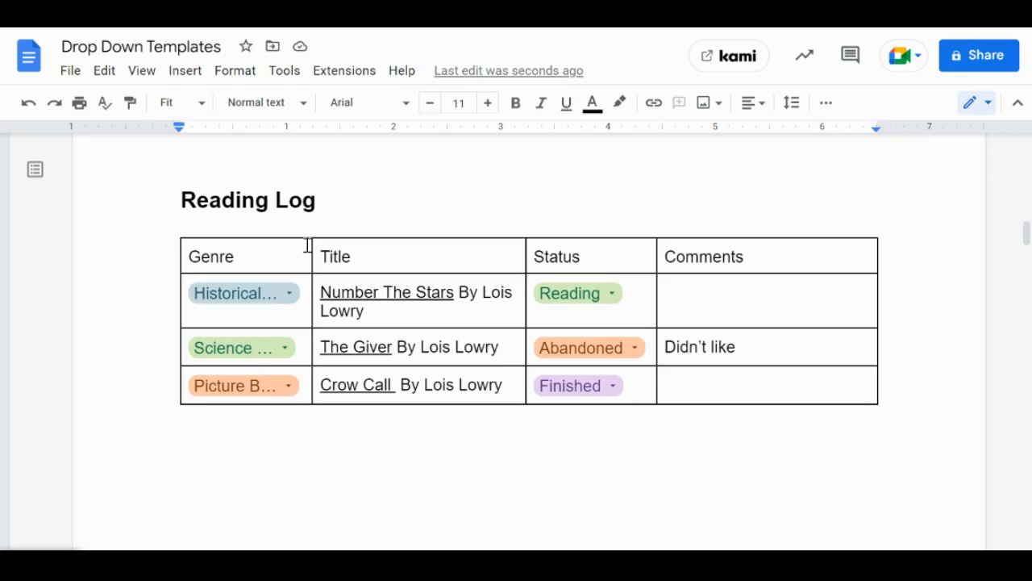
pyautogui.click(286, 297)
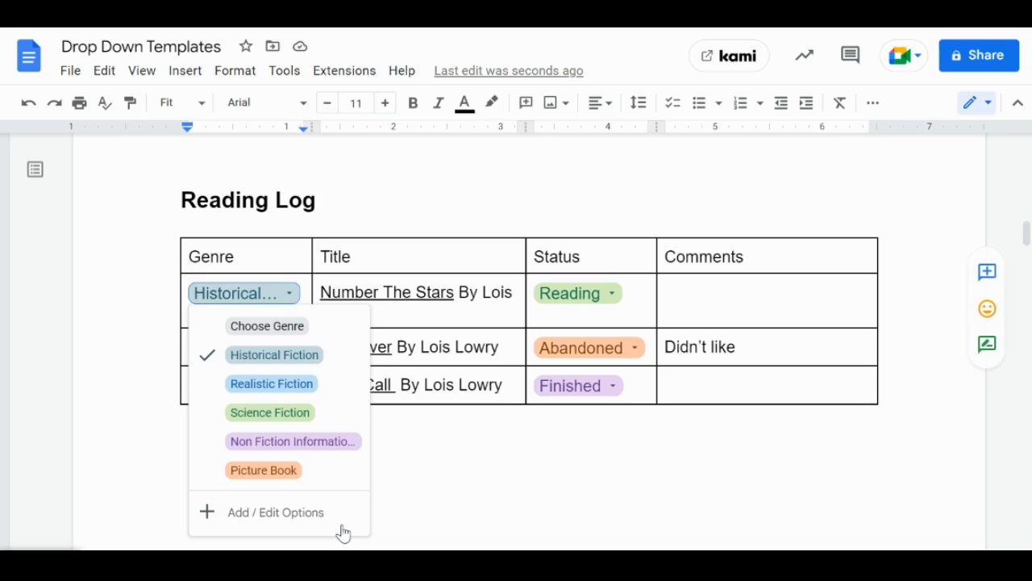
pyautogui.click(498, 486)
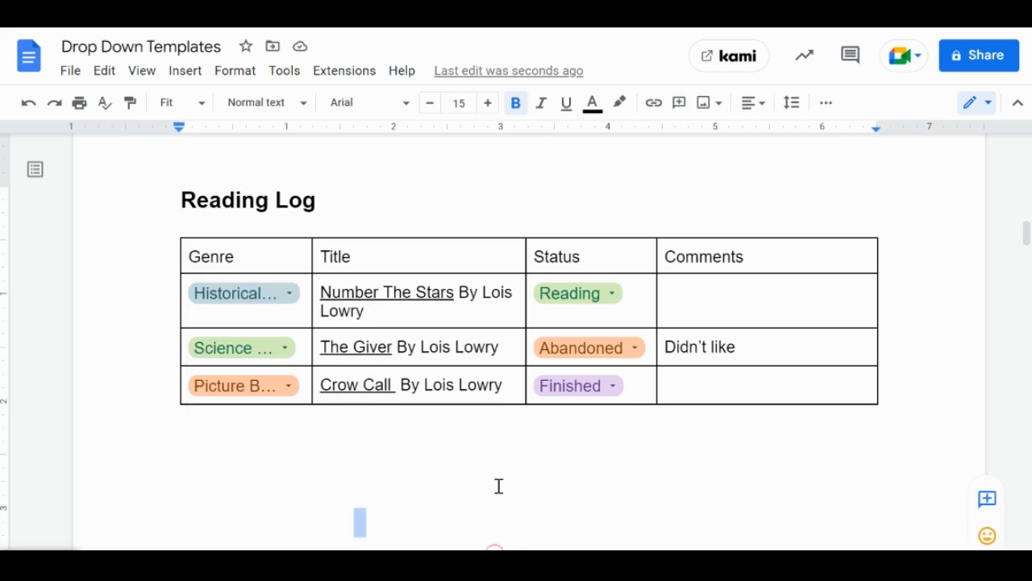
pyautogui.click(615, 295)
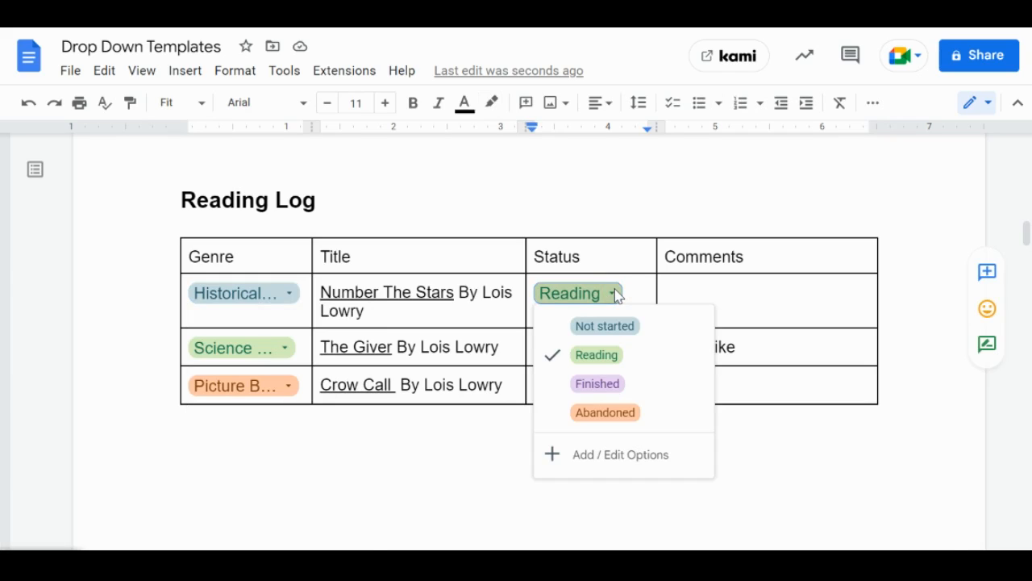
pyautogui.click(477, 482)
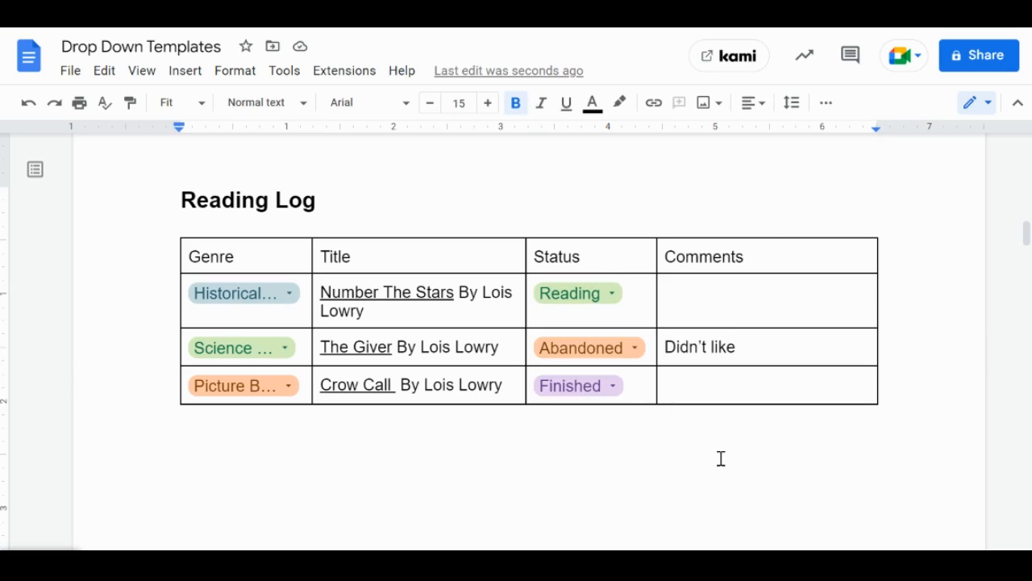
# Step: Add a new row at the end of the Reading Log table
pyautogui.click(790, 386)
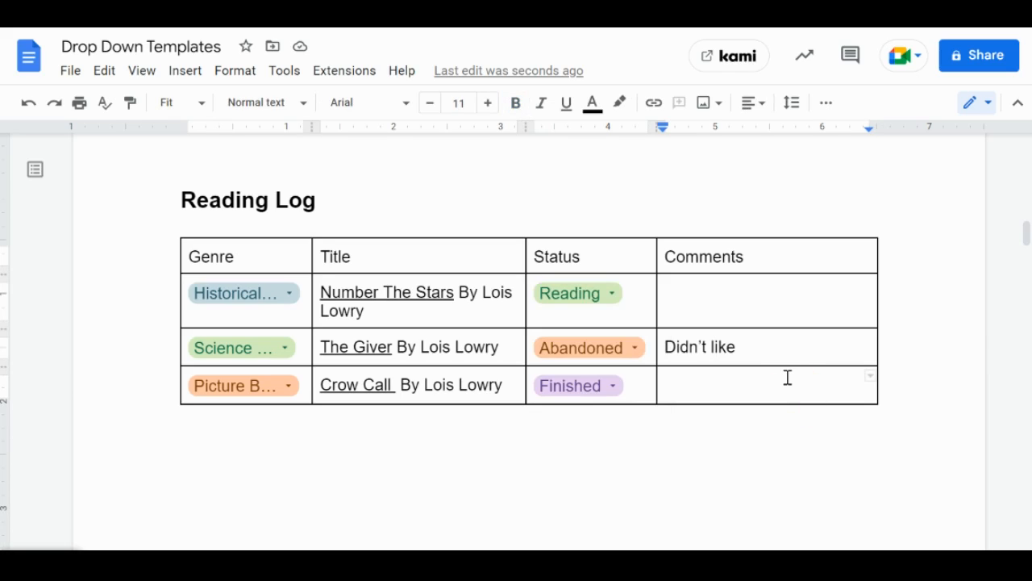
pyautogui.press('Tab')
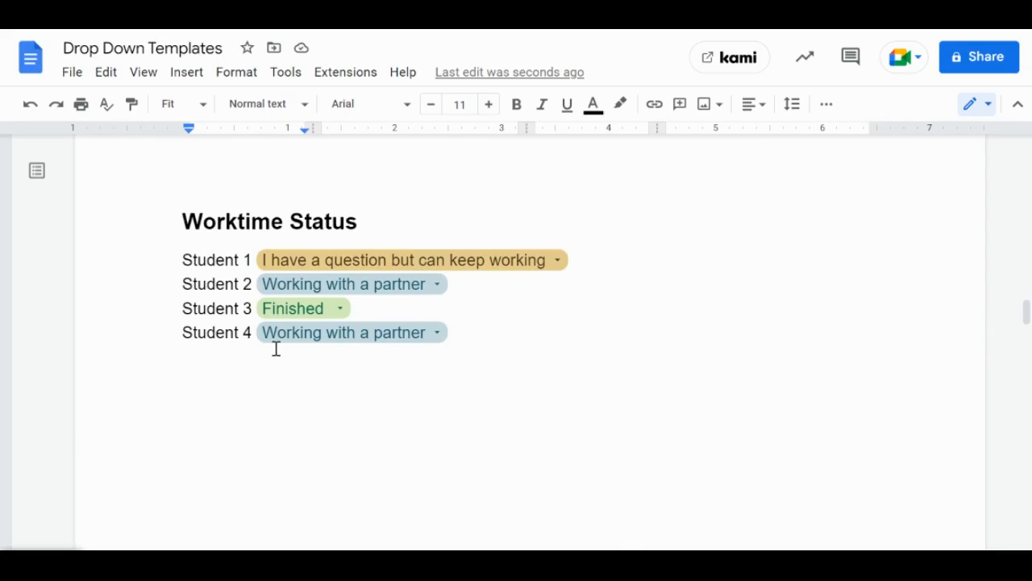
# Step: Cycle Student 1's worktime status through Working alone and Finished, ending on I need help
pyautogui.click(460, 264)
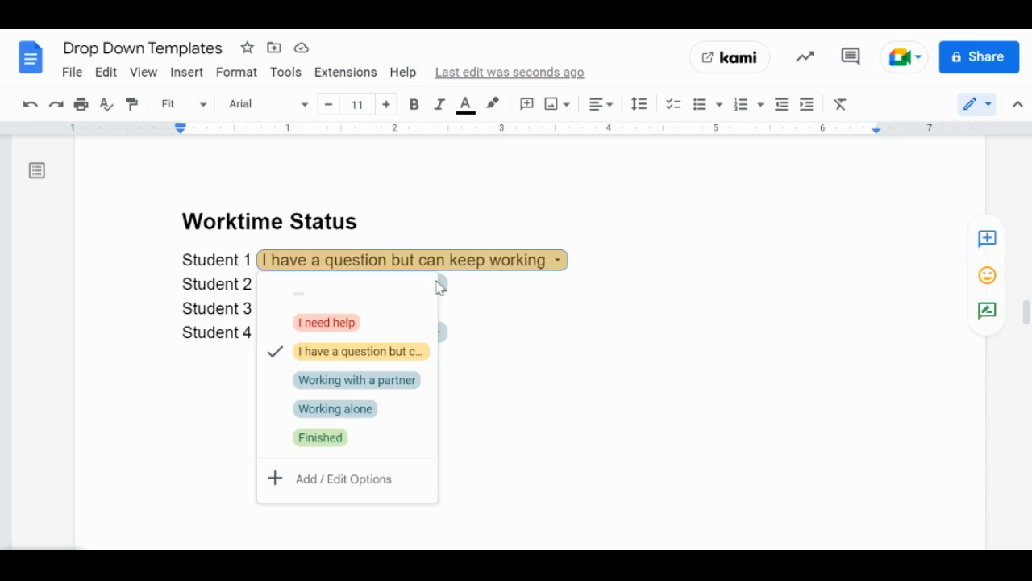
pyautogui.click(380, 409)
pyautogui.click(350, 269)
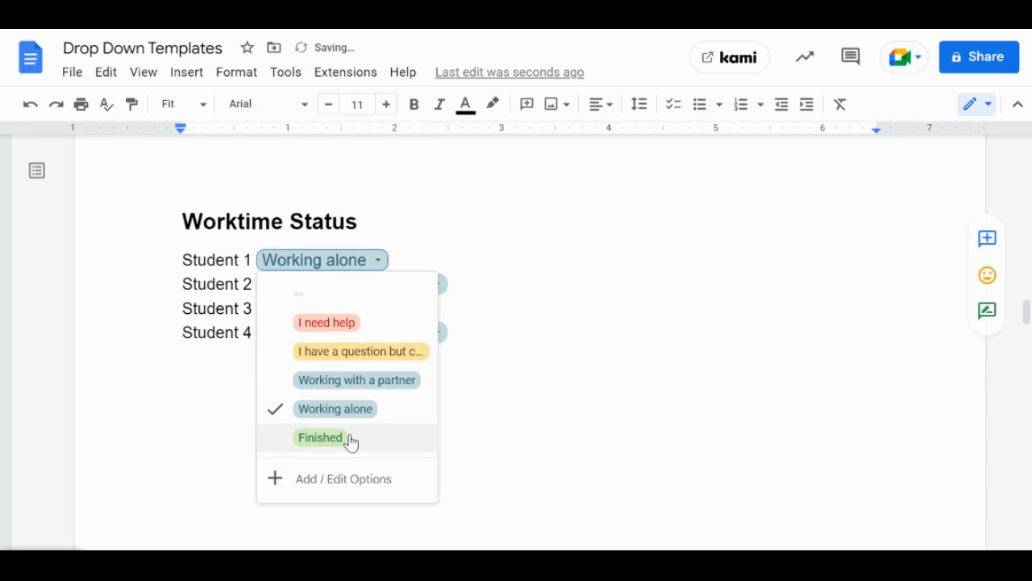
pyautogui.click(350, 439)
pyautogui.click(321, 268)
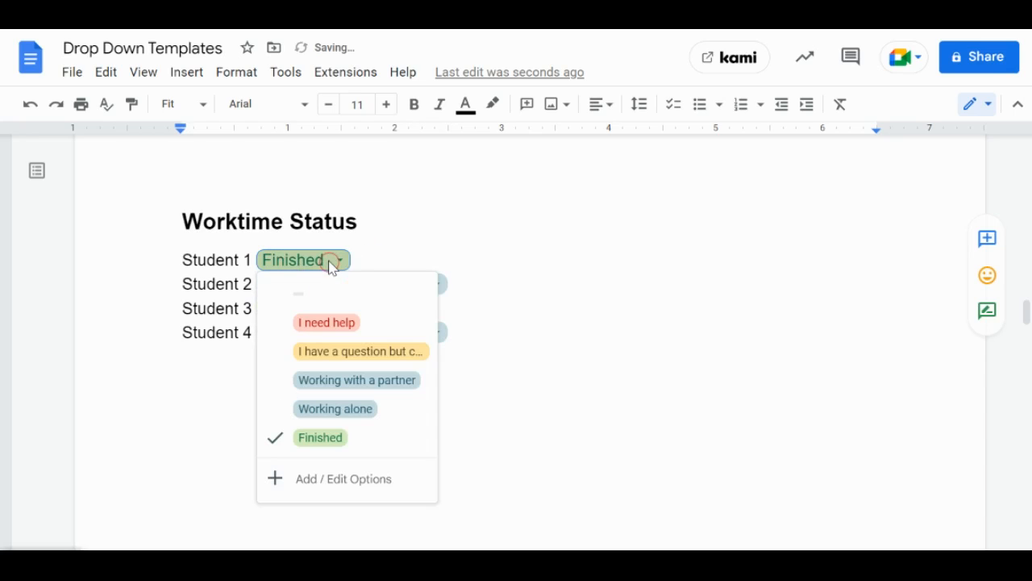
pyautogui.click(349, 325)
# Step: Check Student 2's status options and set Student 3's worktime status to I have a question but can keep working
pyautogui.click(403, 288)
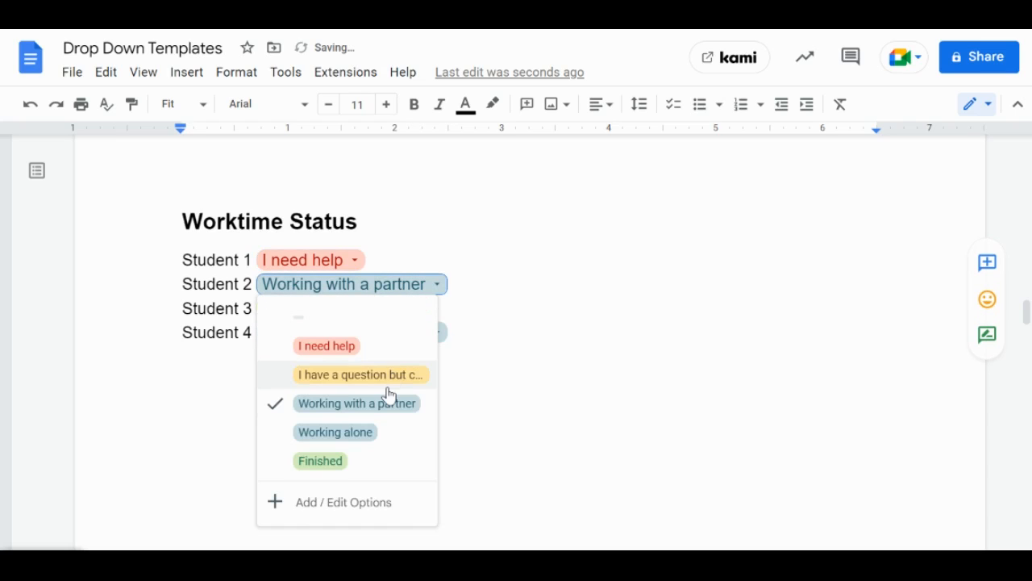
pyautogui.click(457, 308)
pyautogui.click(306, 308)
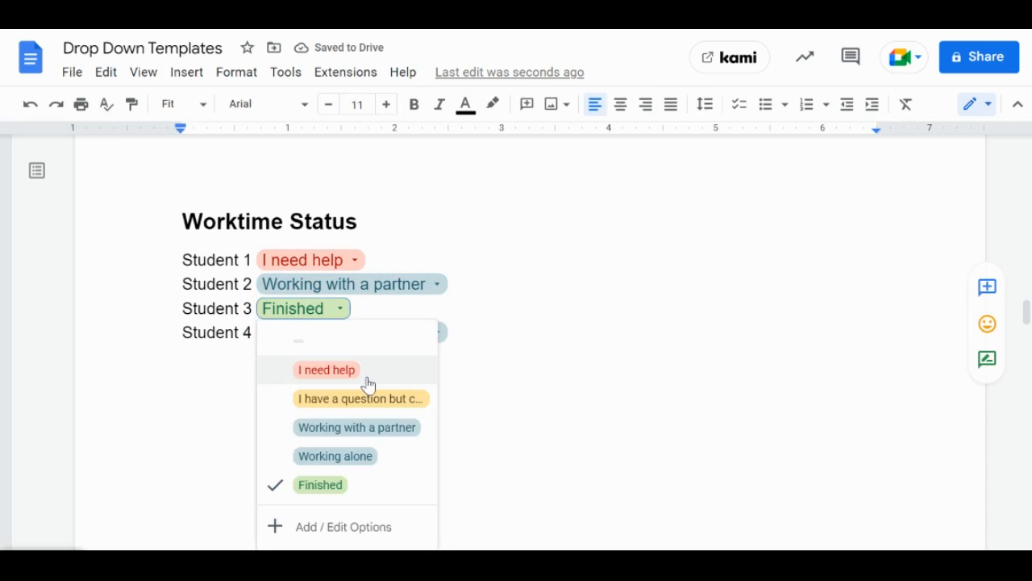
pyautogui.click(371, 403)
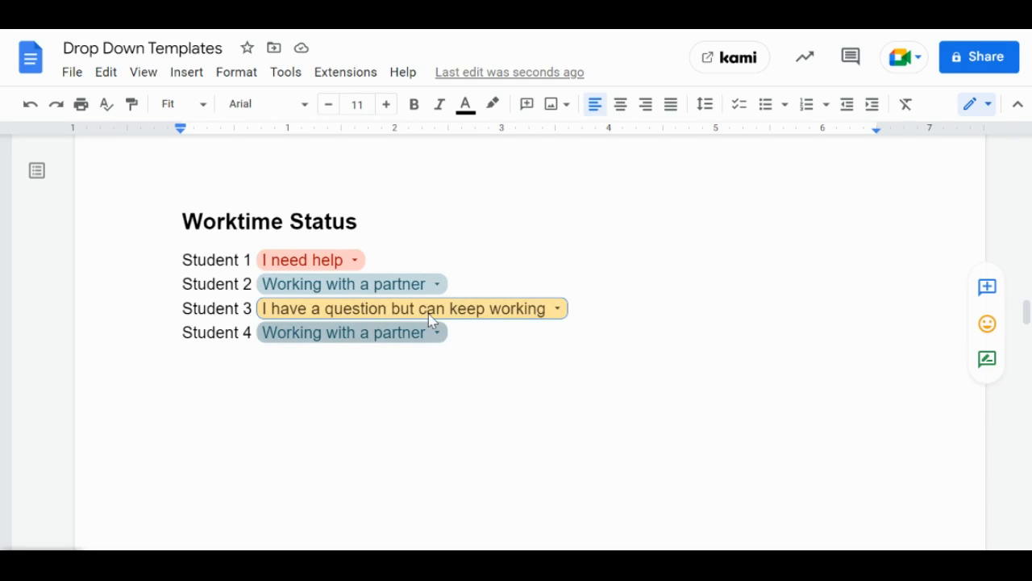
# Step: Examine the Monday Notes table and the dropdown options beside the Admin Walk Throughs on Wed heading
pyautogui.scroll(-15, 411, 509)
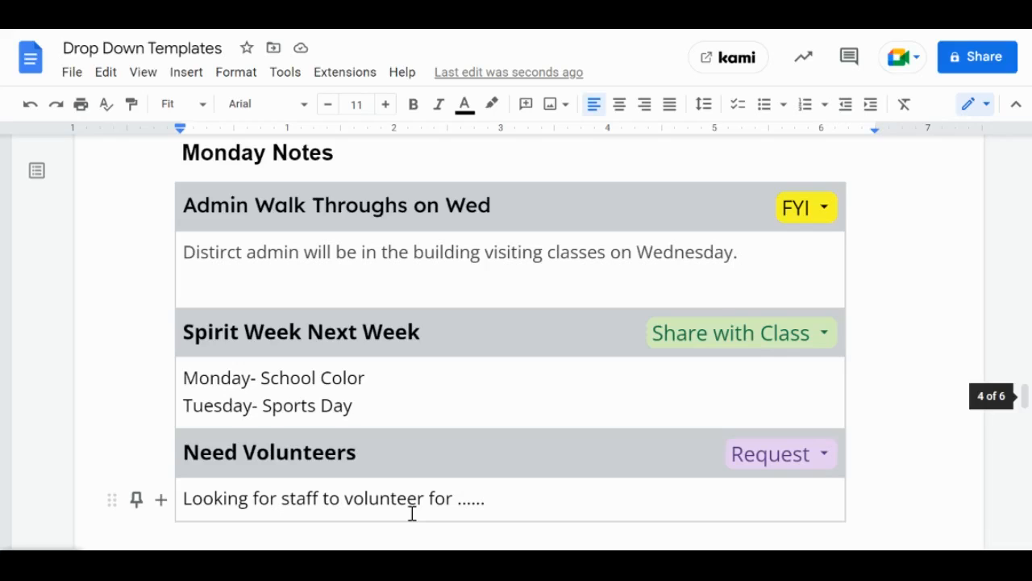
pyautogui.scroll(1, 412, 511)
pyautogui.scroll(-1, 413, 512)
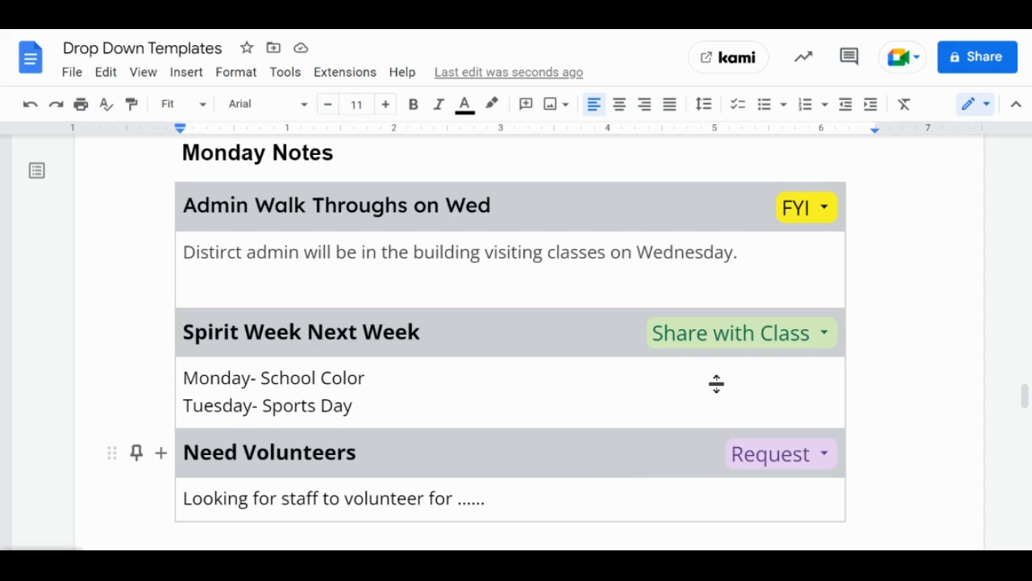
pyautogui.click(824, 210)
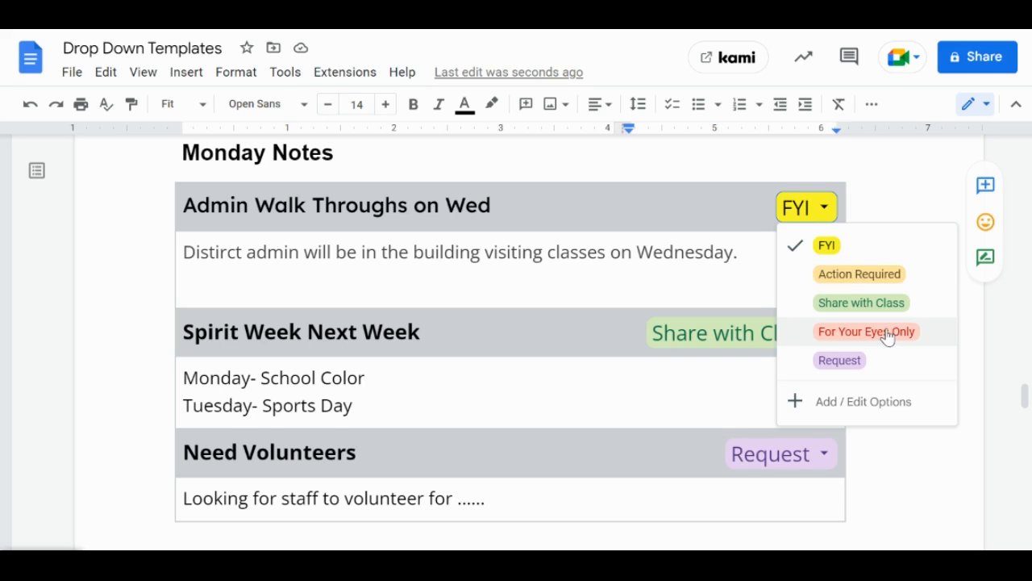
pyautogui.click(704, 395)
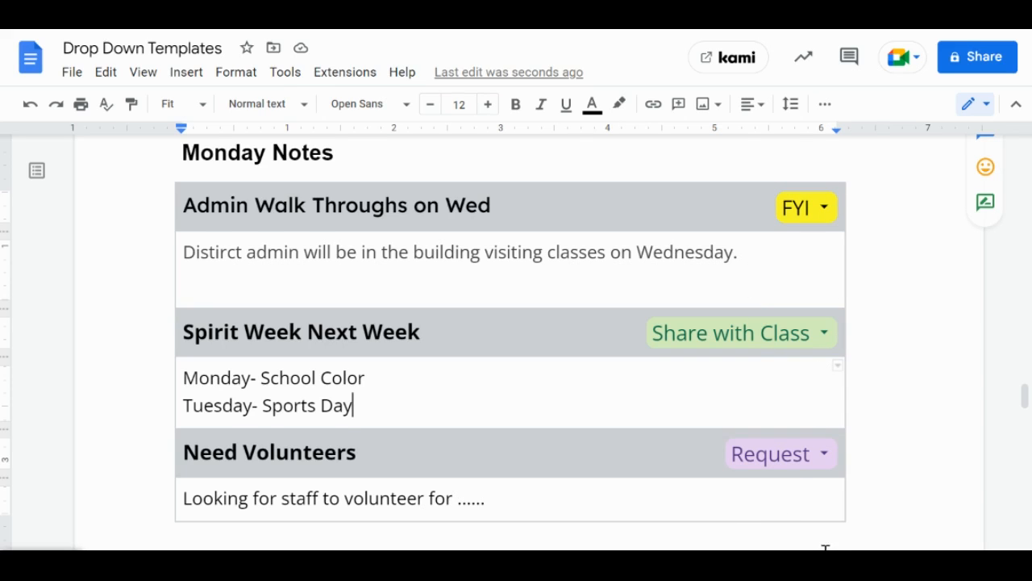
# Step: Cycle the Math behavior in the Check In Check Out Behavior table through the neutral face and blank, ending on the smiling face
pyautogui.scroll(-5, 788, 550)
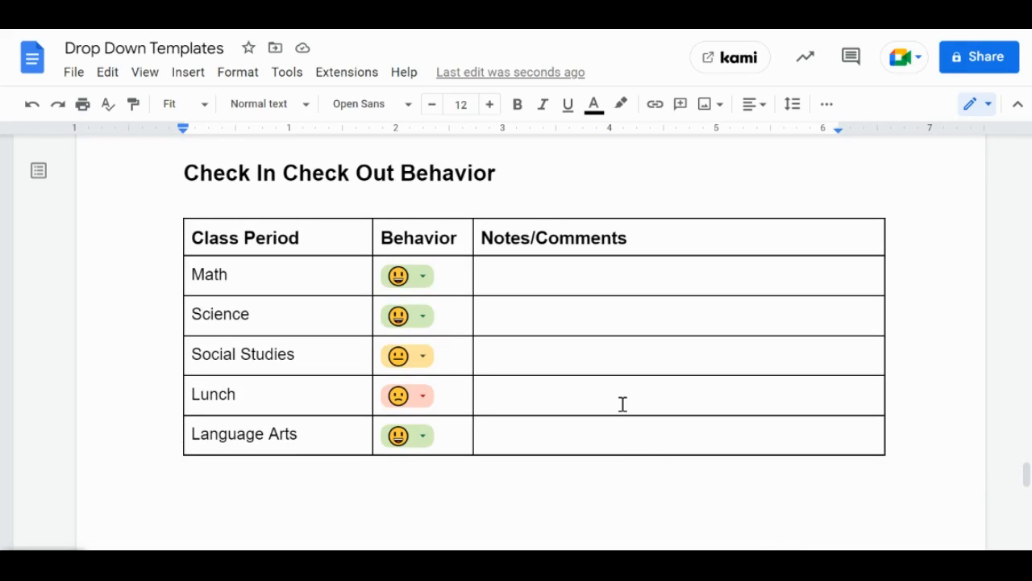
pyautogui.click(418, 279)
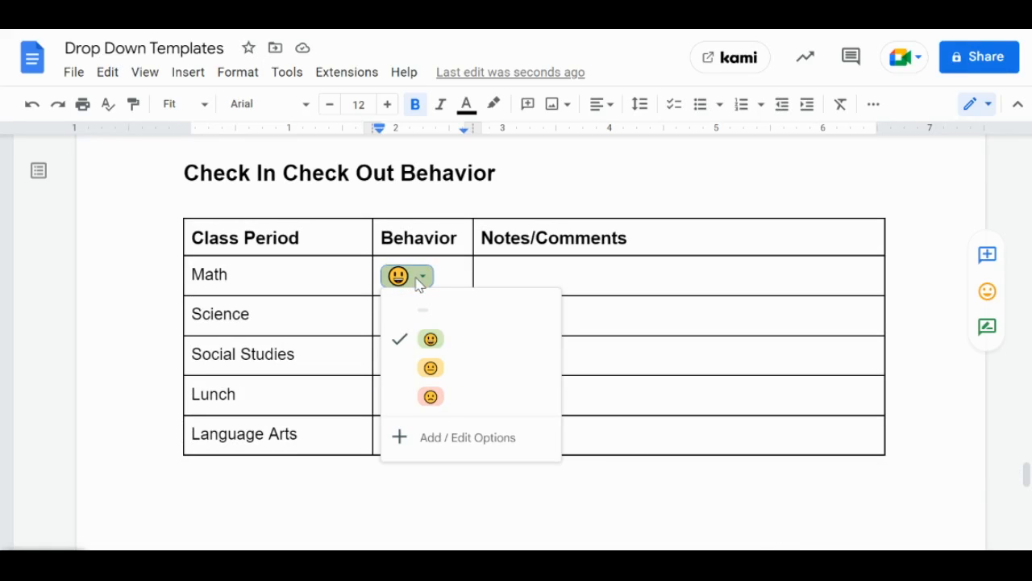
pyautogui.click(459, 373)
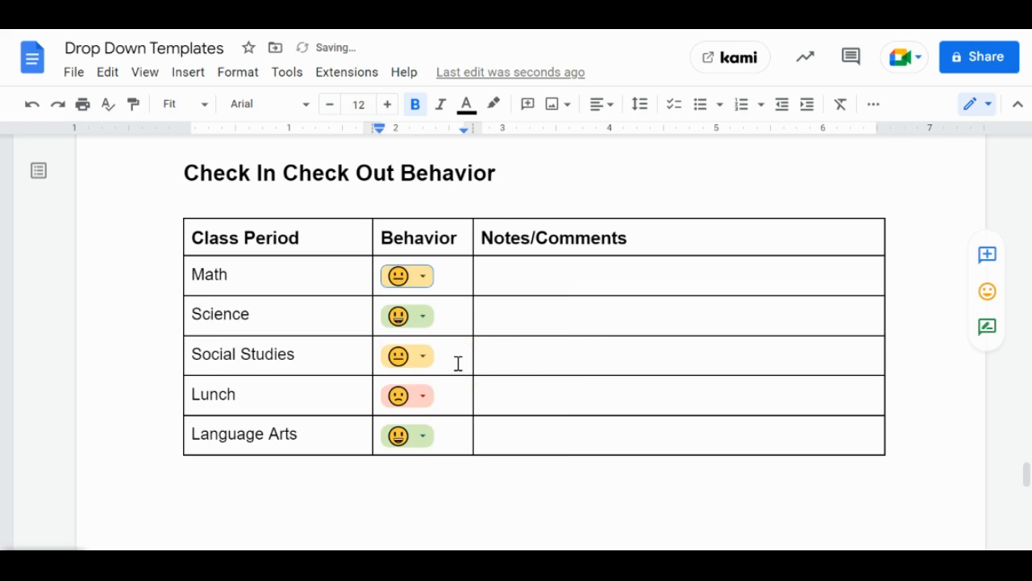
pyautogui.click(436, 279)
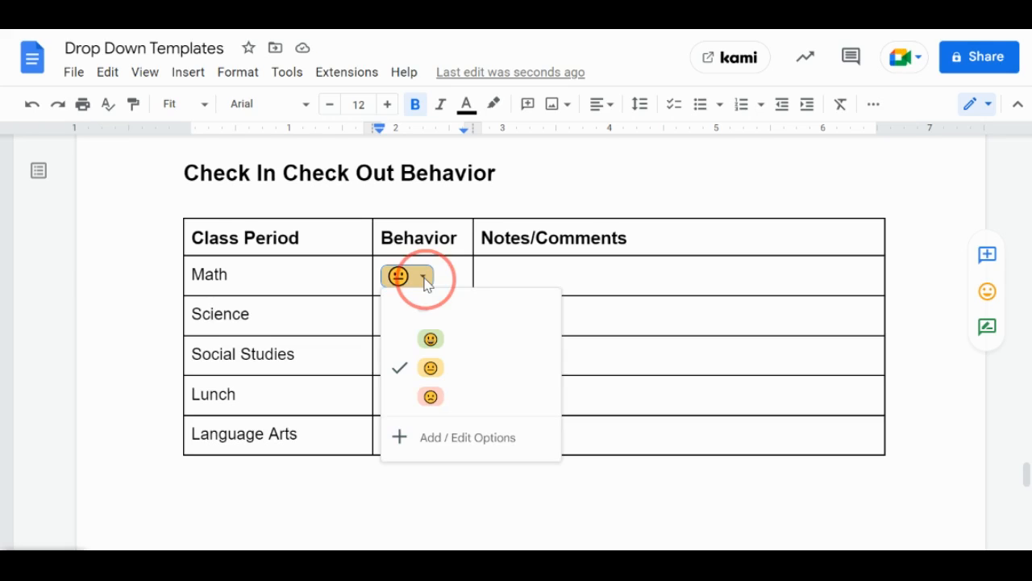
pyautogui.click(459, 315)
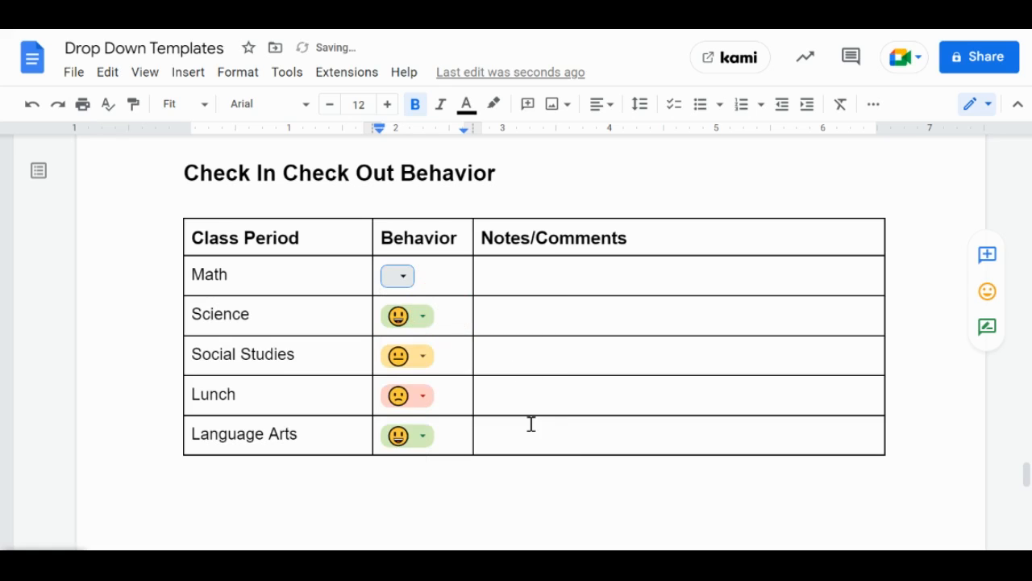
pyautogui.click(532, 284)
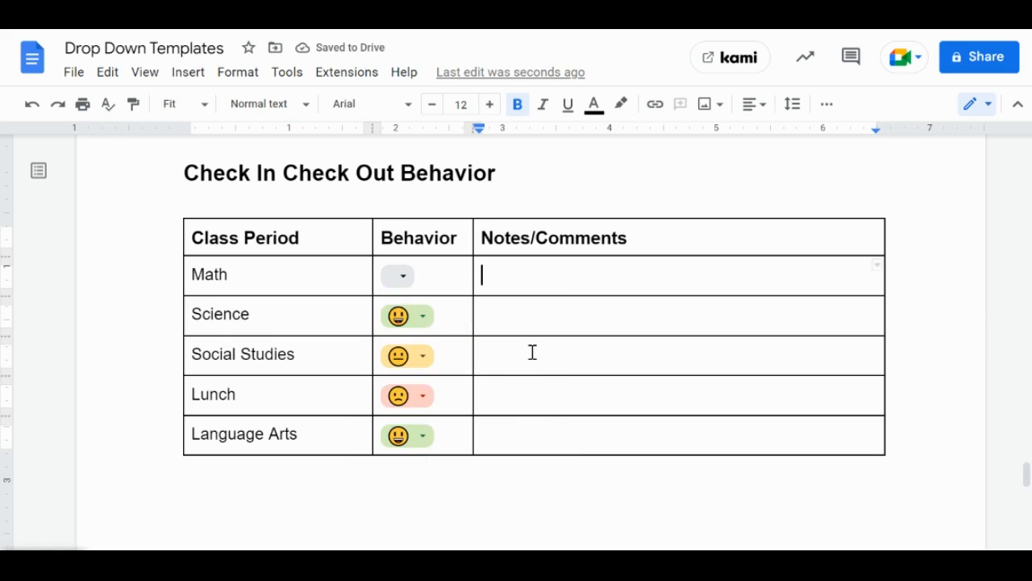
pyautogui.click(403, 277)
pyautogui.click(430, 338)
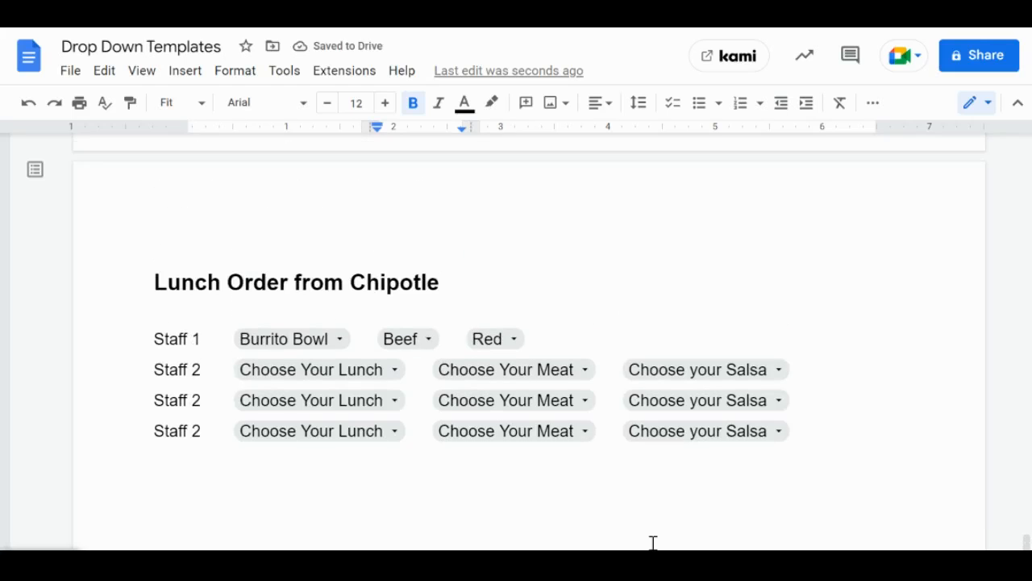
# Step: Fill in the first Staff 2 row of the Chipotle lunch order with Salad, Chicken and a salsa choice
pyautogui.scroll(-1, 653, 539)
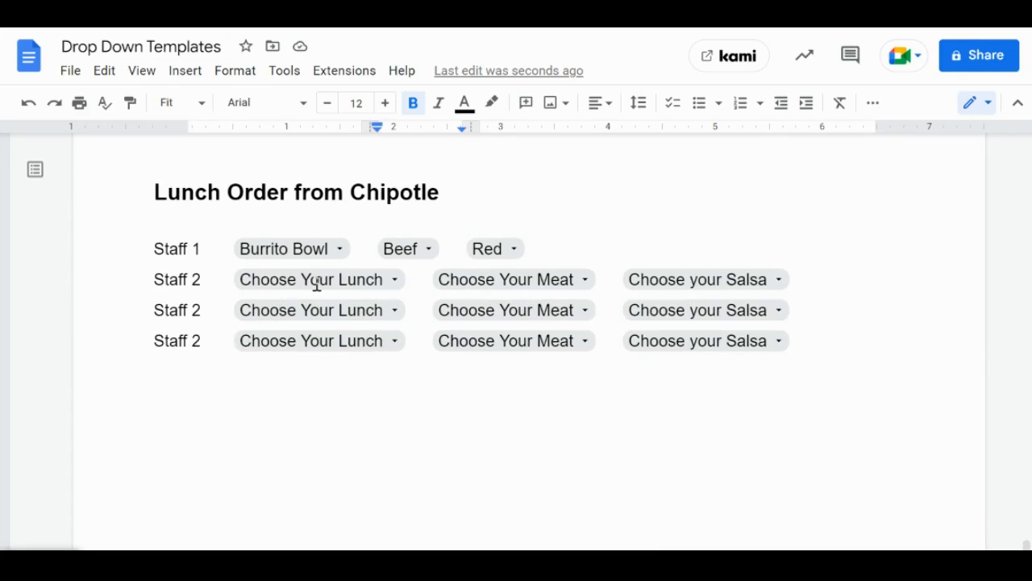
pyautogui.click(378, 284)
pyautogui.click(316, 399)
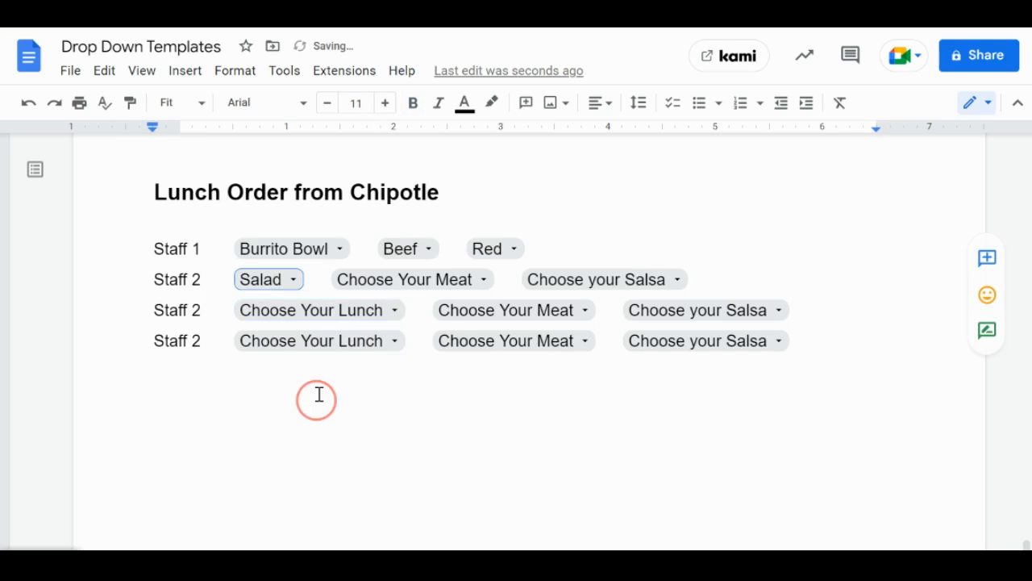
pyautogui.click(460, 291)
pyautogui.click(406, 345)
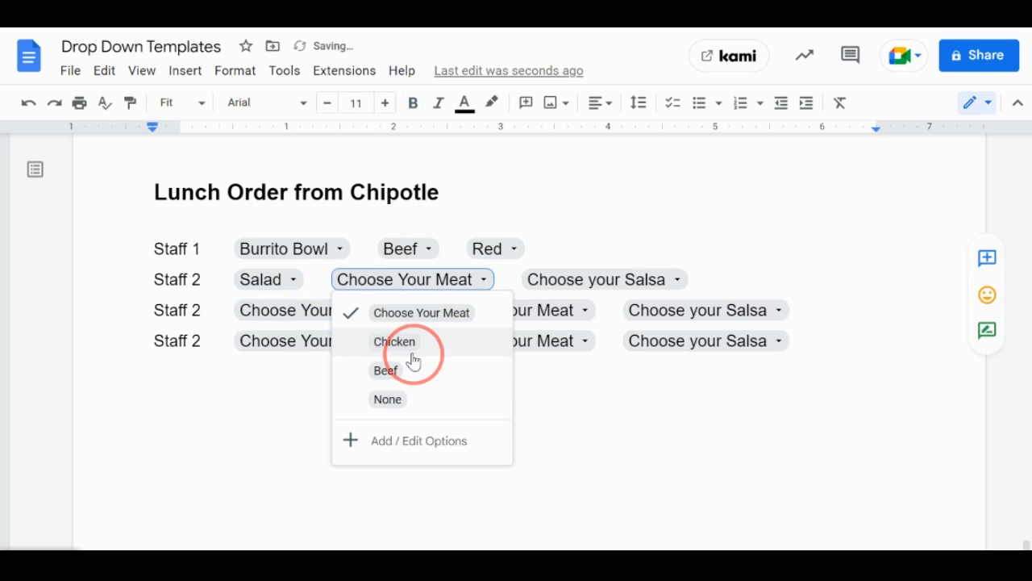
pyautogui.click(530, 284)
pyautogui.click(526, 400)
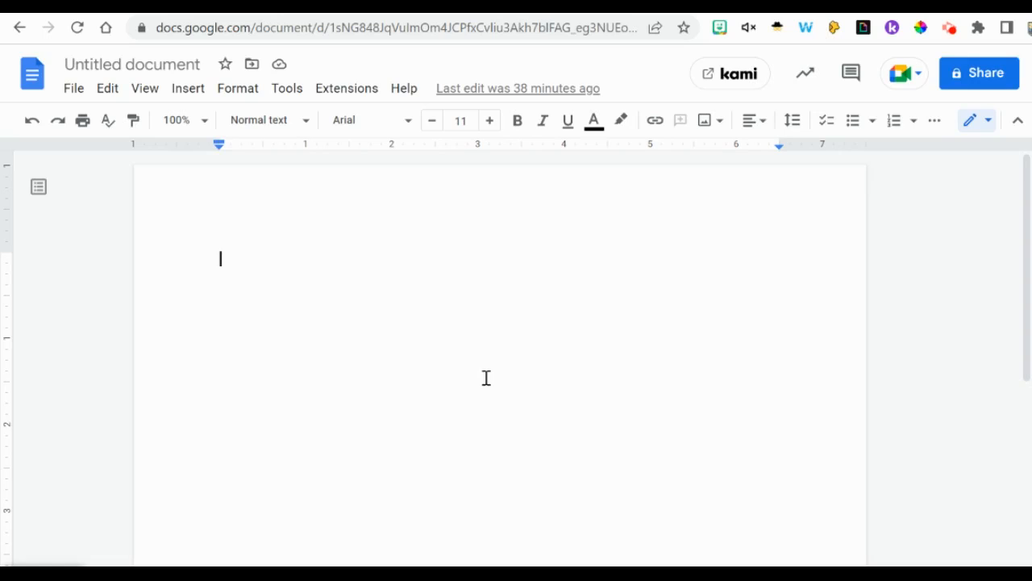
# Step: View the new and preset dropdown choices available for insertion in the blank untitled document
pyautogui.click(186, 89)
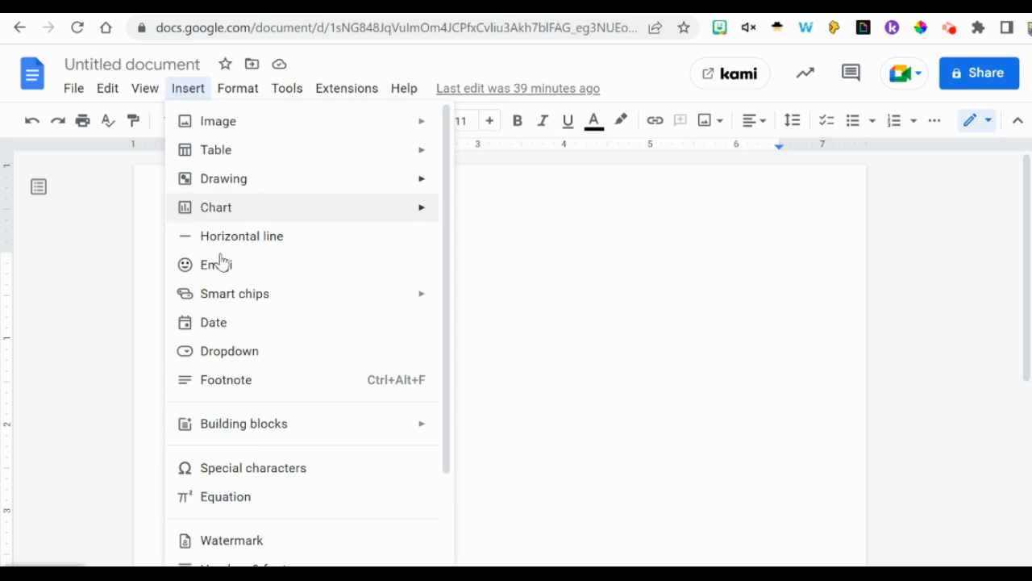
pyautogui.click(221, 353)
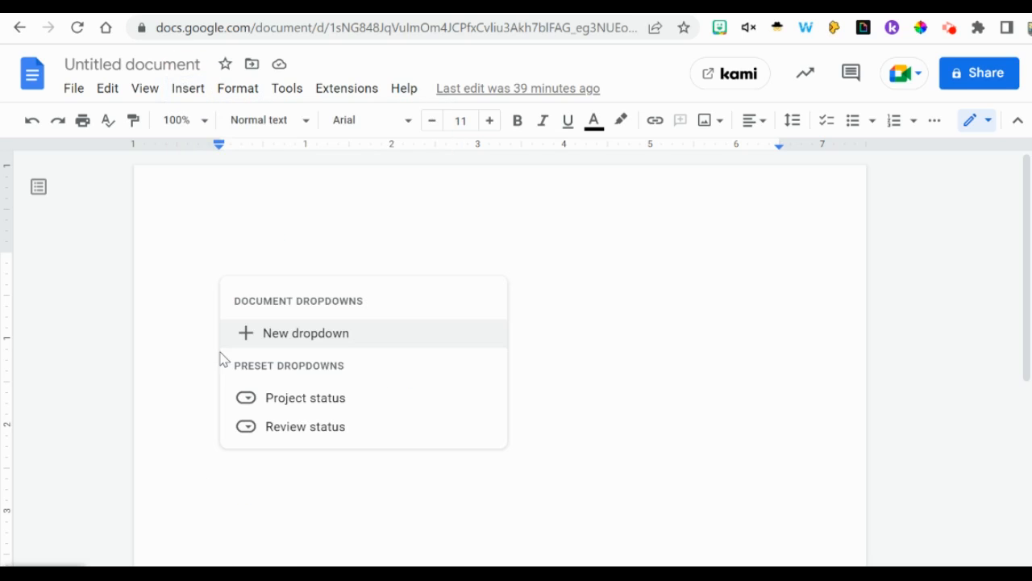
pyautogui.click(593, 307)
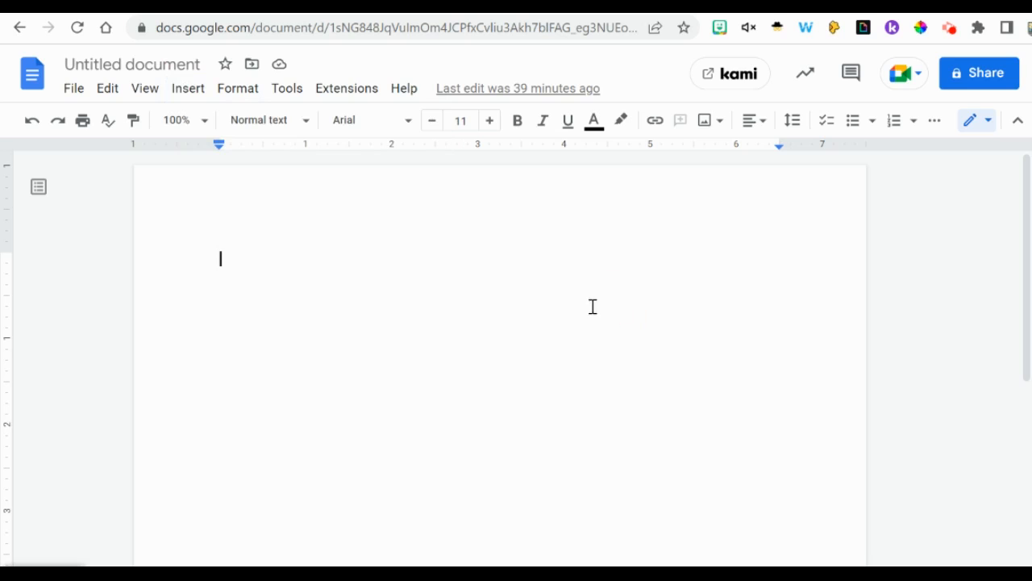
# Step: Insert the preset Review status dropdown into the blank document and set its value to In progress
pyautogui.write('@dro')
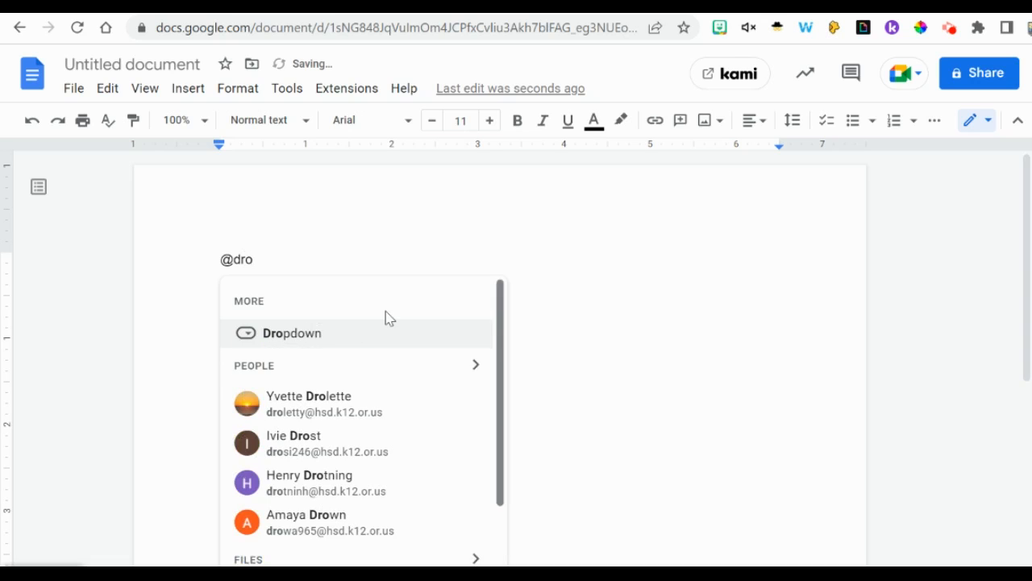
pyautogui.click(346, 344)
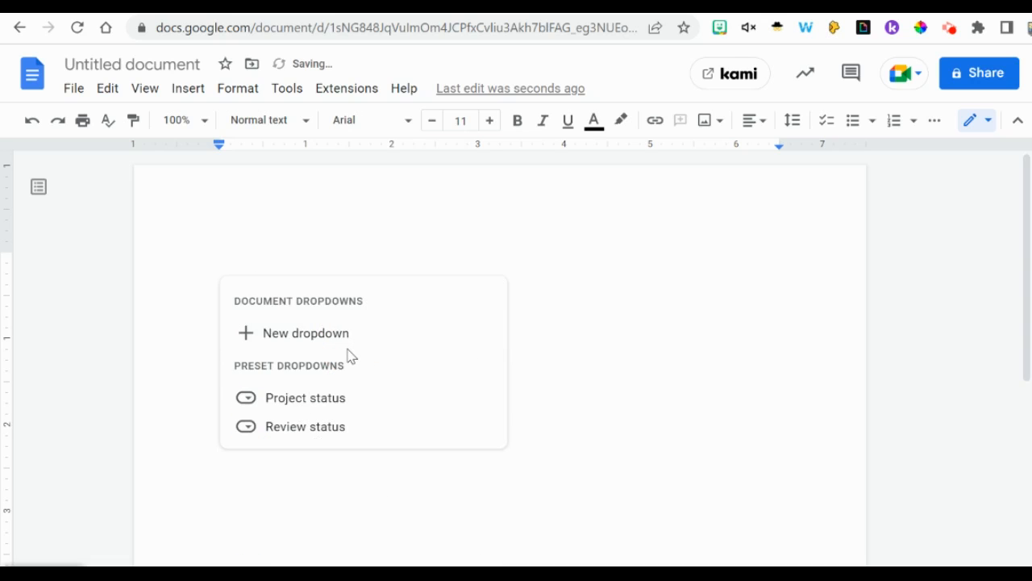
pyautogui.moveTo(322, 407)
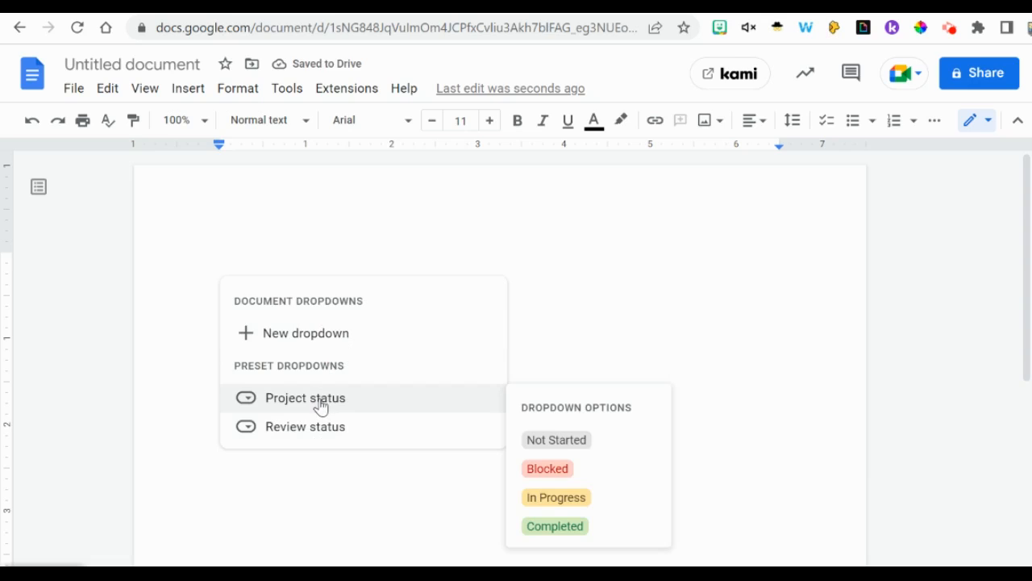
pyautogui.moveTo(328, 438)
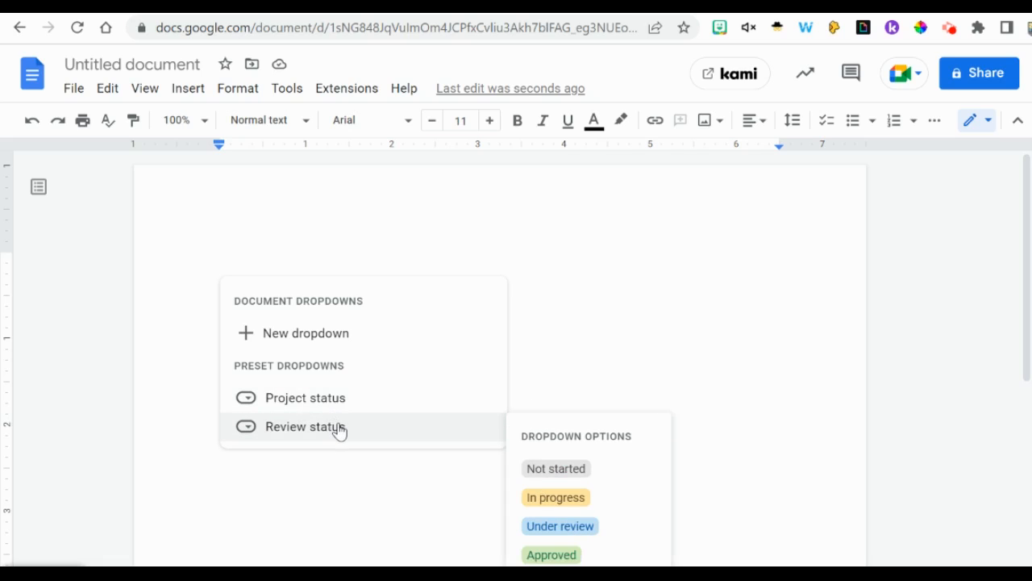
pyautogui.click(338, 429)
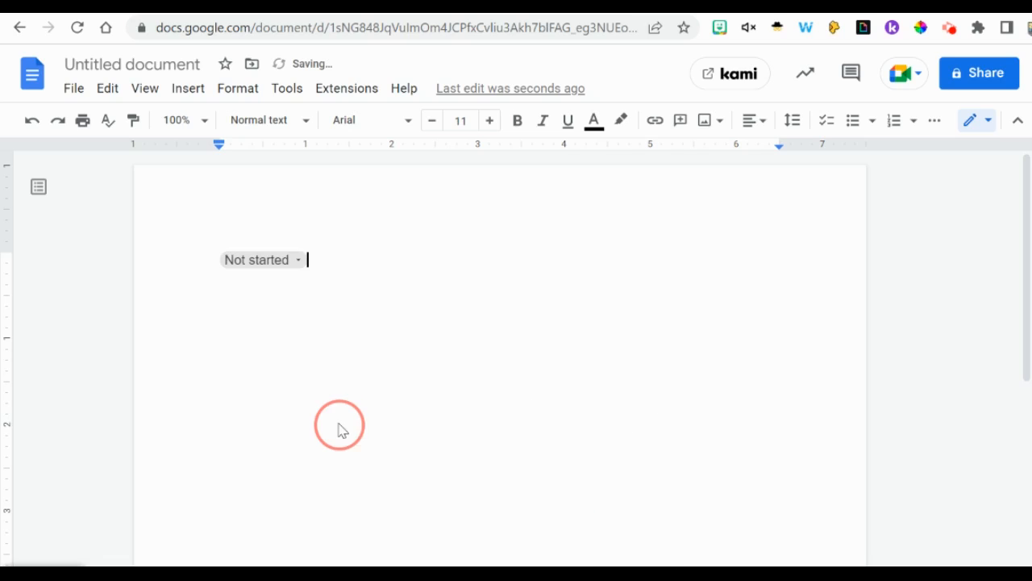
pyautogui.click(297, 260)
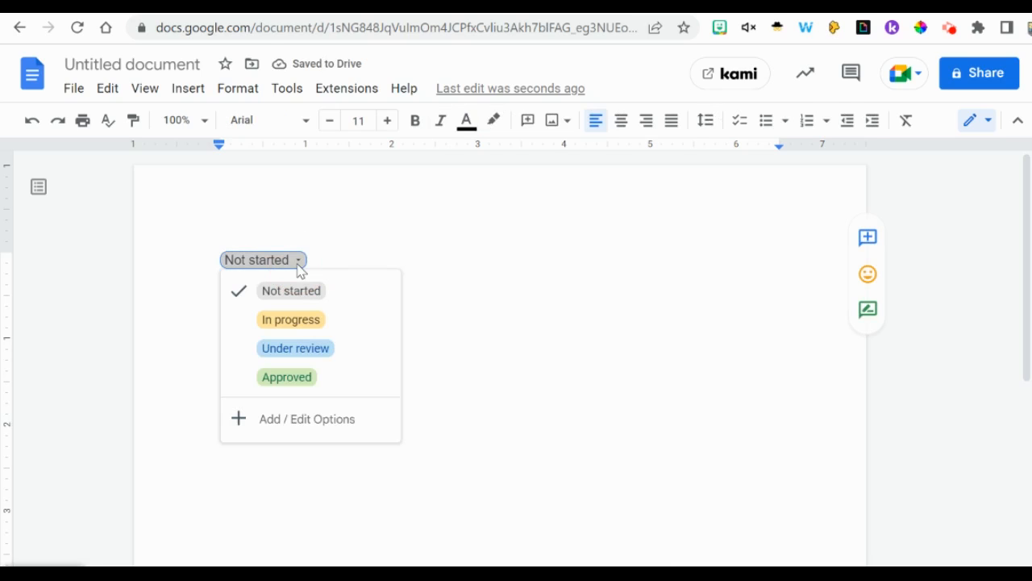
pyautogui.click(277, 323)
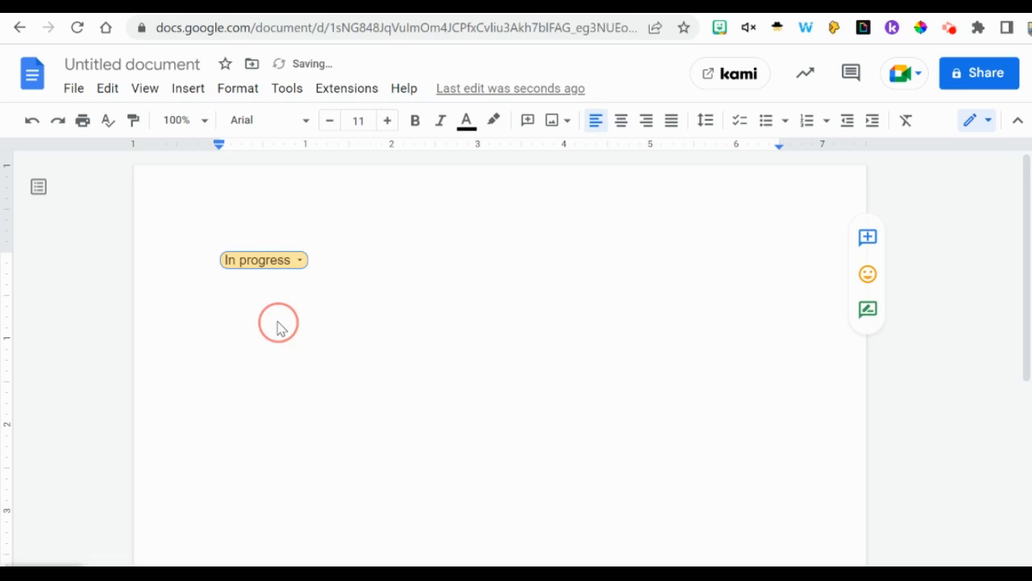
# Step: Edit the Review status dropdown's options, recolouring Under review light purple and Approved dark green
pyautogui.click(287, 263)
pyautogui.click(292, 419)
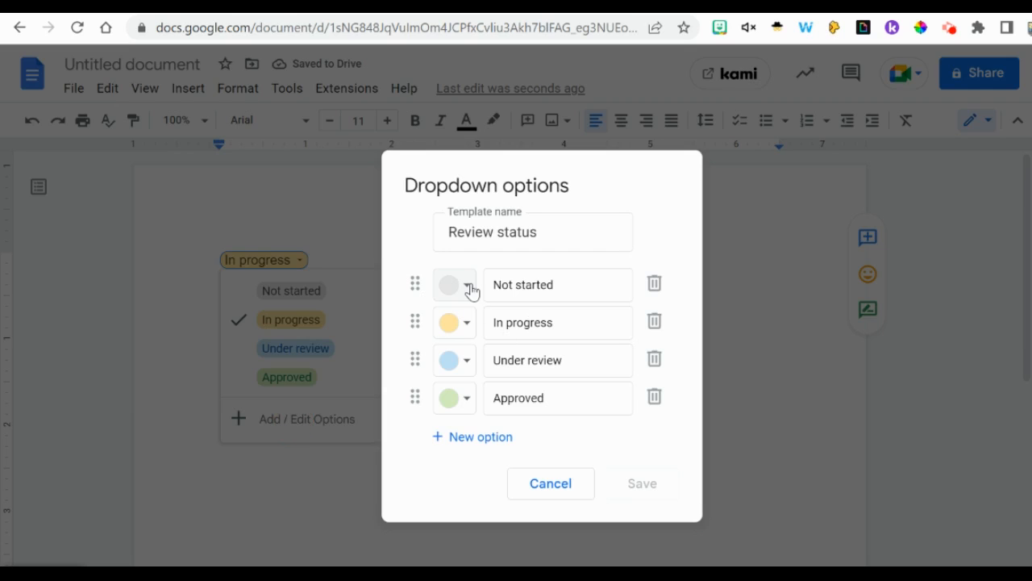
pyautogui.click(467, 362)
pyautogui.click(669, 426)
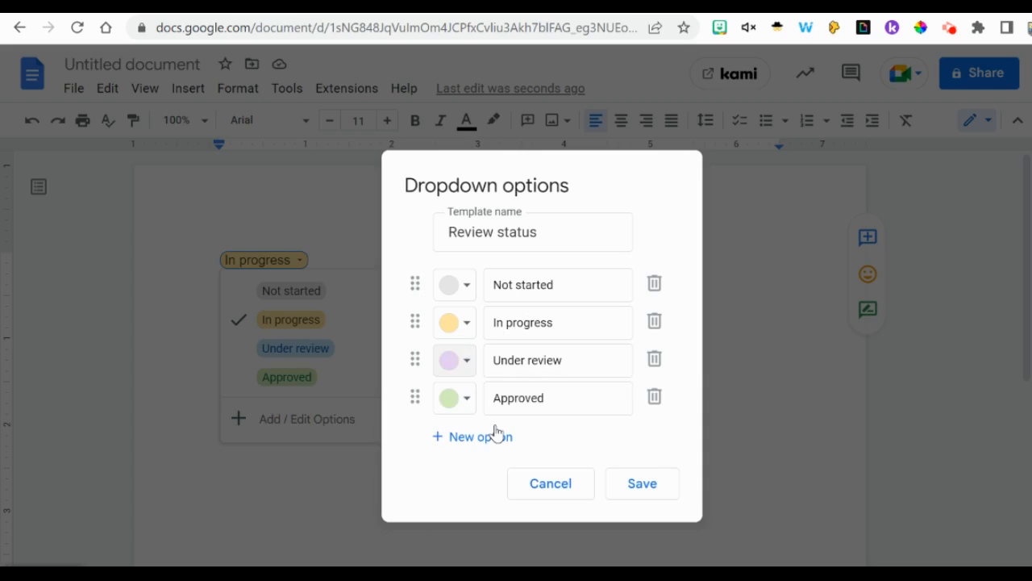
pyautogui.click(463, 395)
pyautogui.click(580, 494)
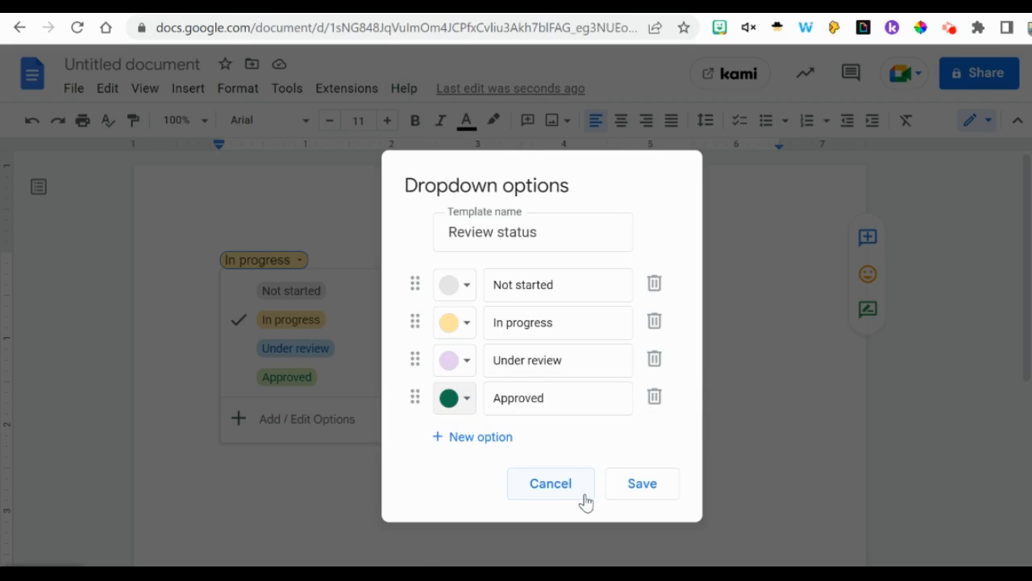
# Step: Add a fifth option named "type" in light red to the Review status dropdown and save the options
pyautogui.click(439, 437)
pyautogui.click(443, 446)
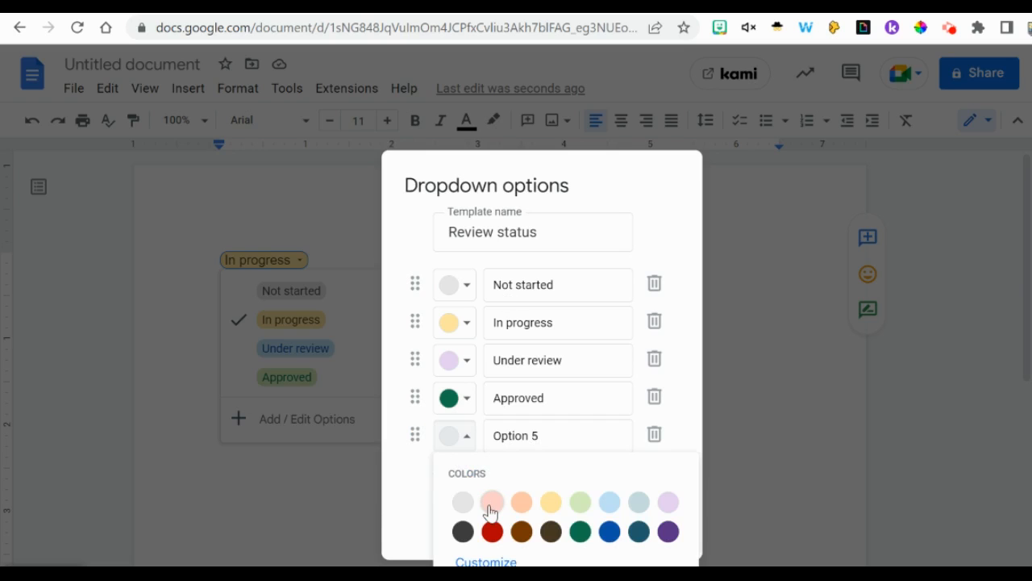
pyautogui.click(490, 500)
pyautogui.doubleClick(510, 433)
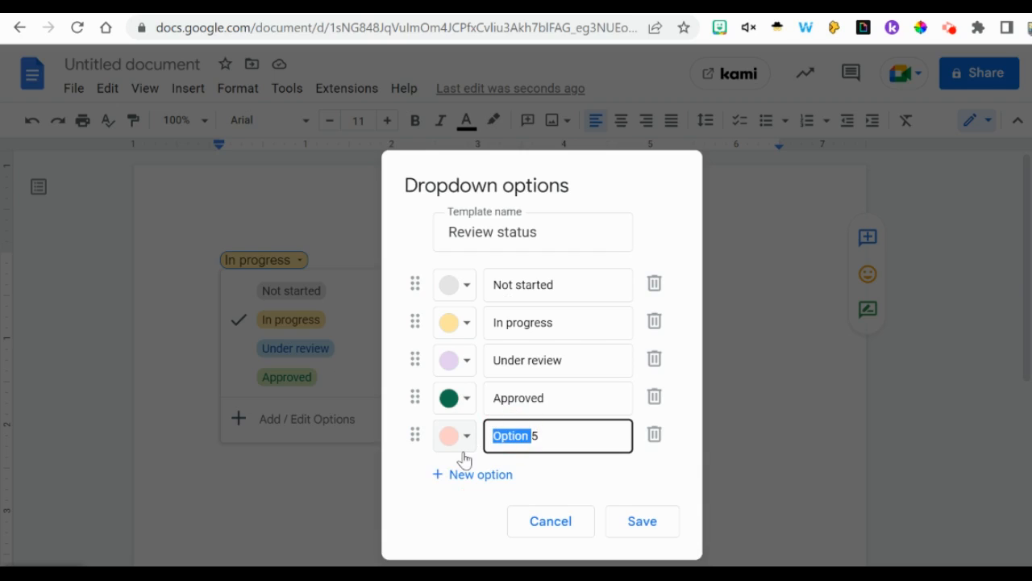
pyautogui.write('T')
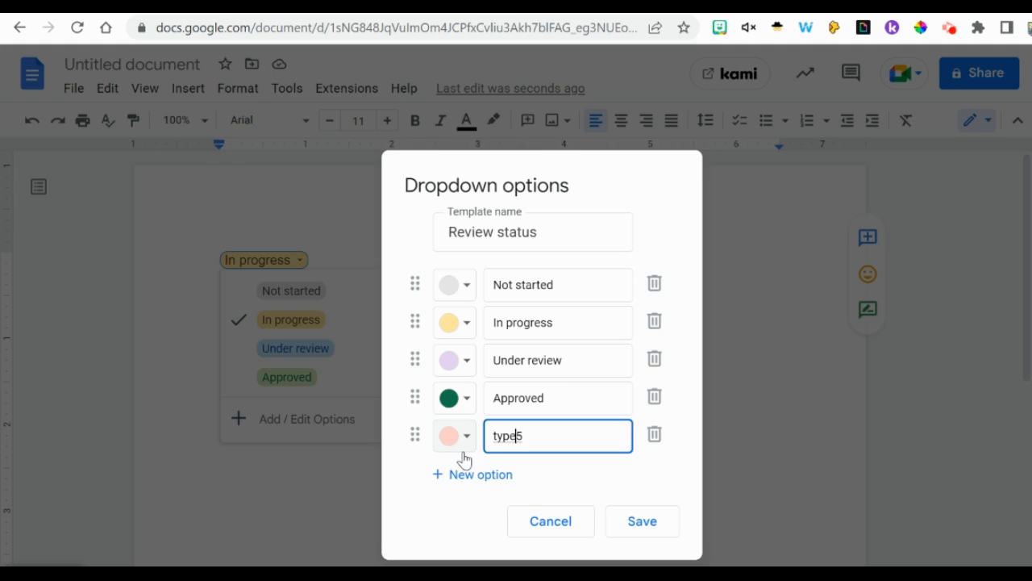
pyautogui.click(675, 526)
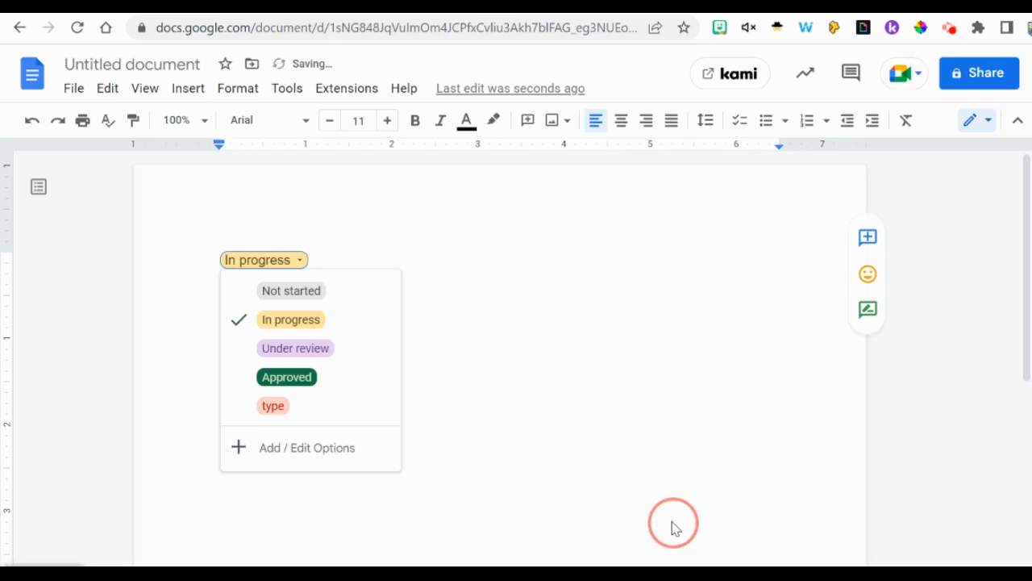
# Step: Change the review status chip's value to Approved
pyautogui.click(533, 445)
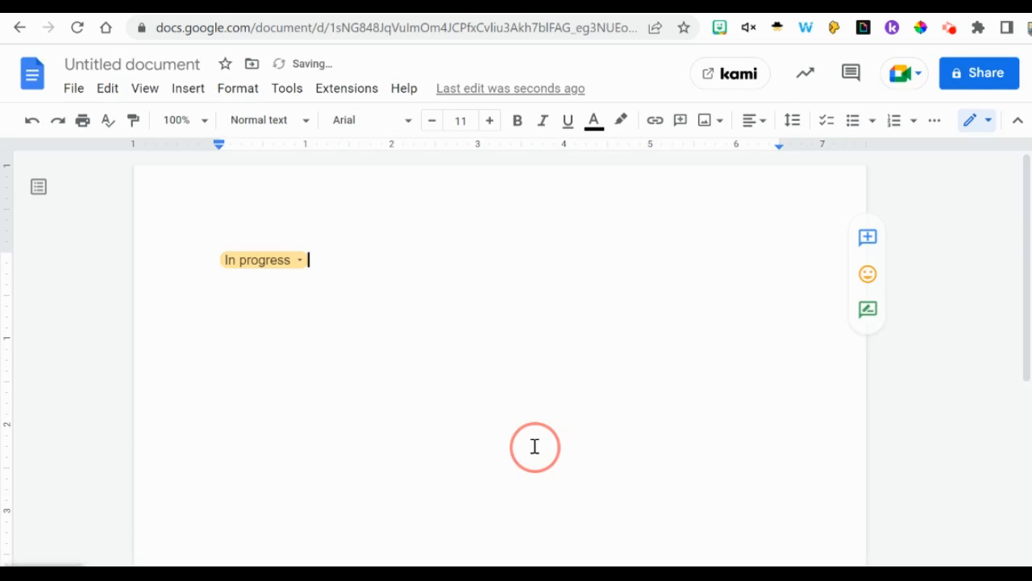
pyautogui.click(272, 263)
pyautogui.click(283, 376)
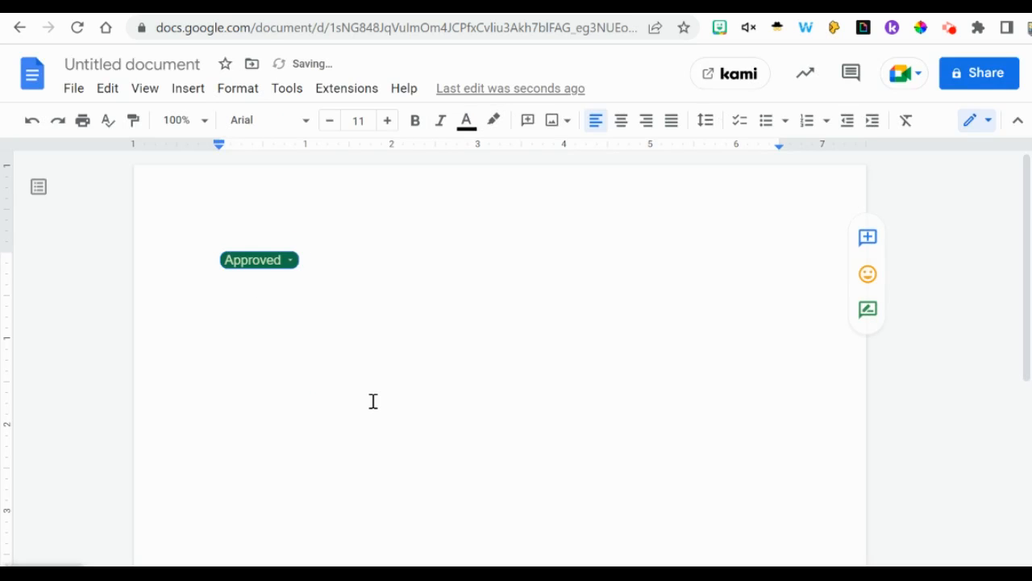
# Step: Start creating a new custom dropdown on a new line below the Approved chip
pyautogui.click(339, 255)
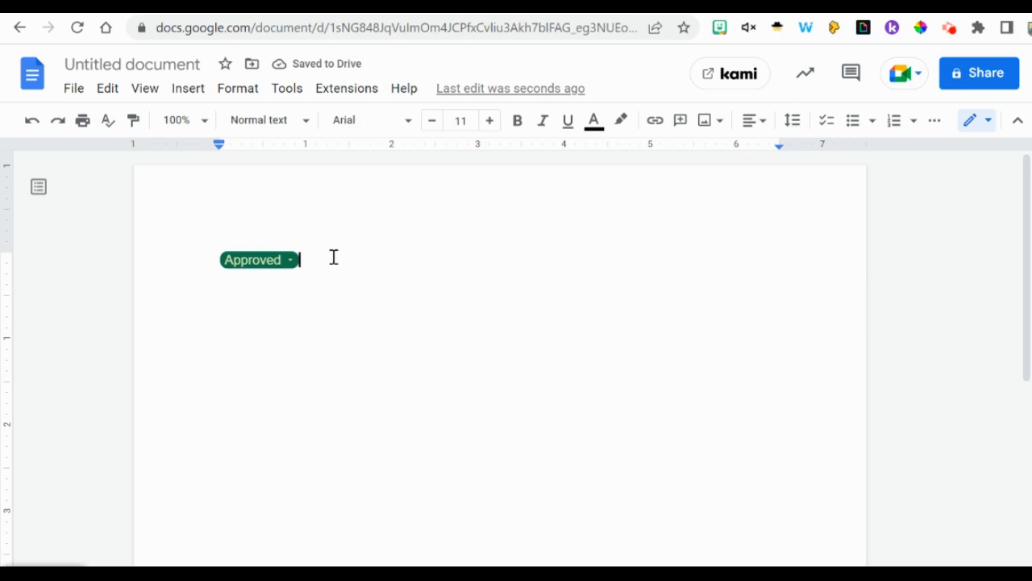
pyautogui.press('Return')
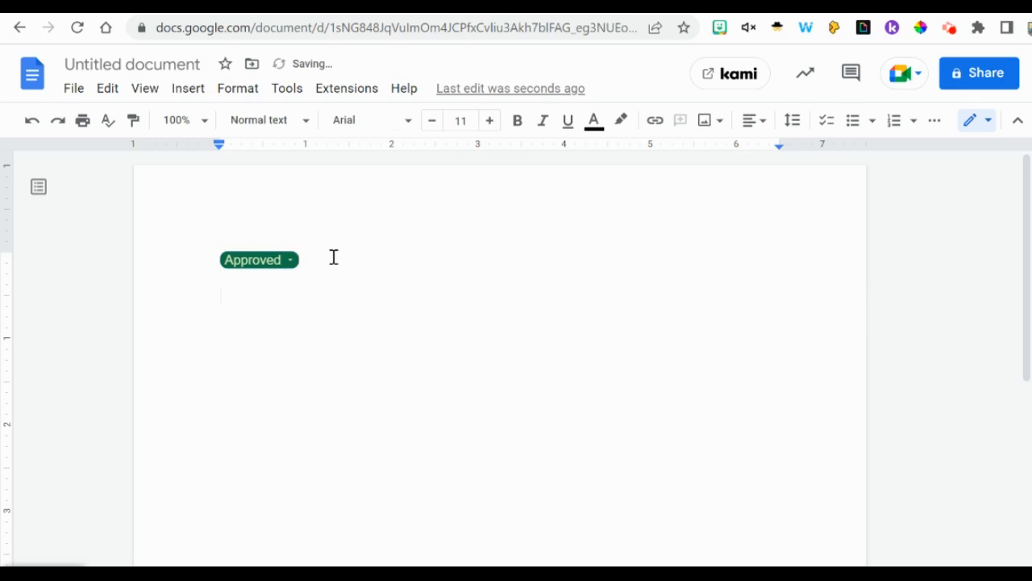
pyautogui.write('@drop')
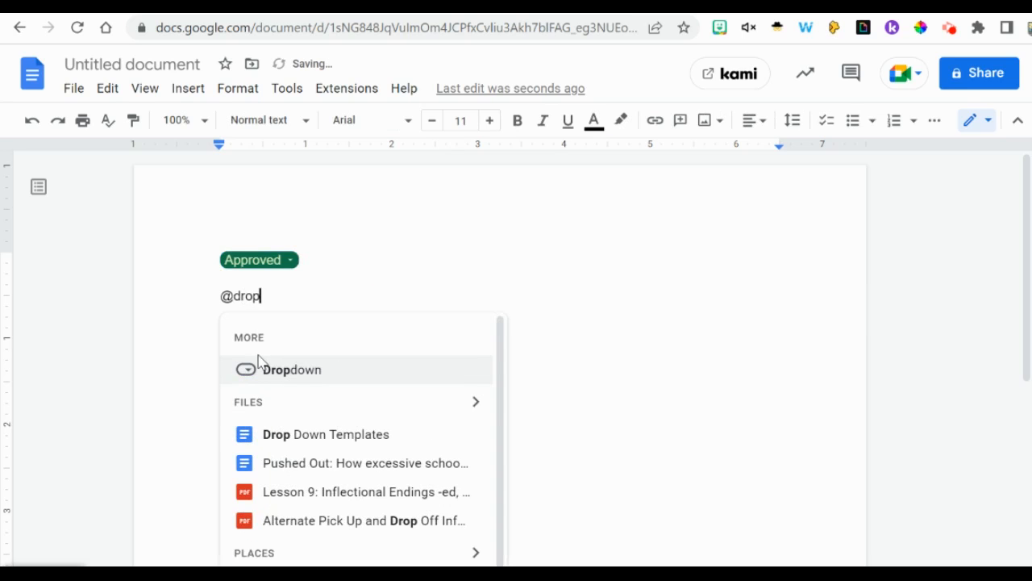
pyautogui.click(261, 370)
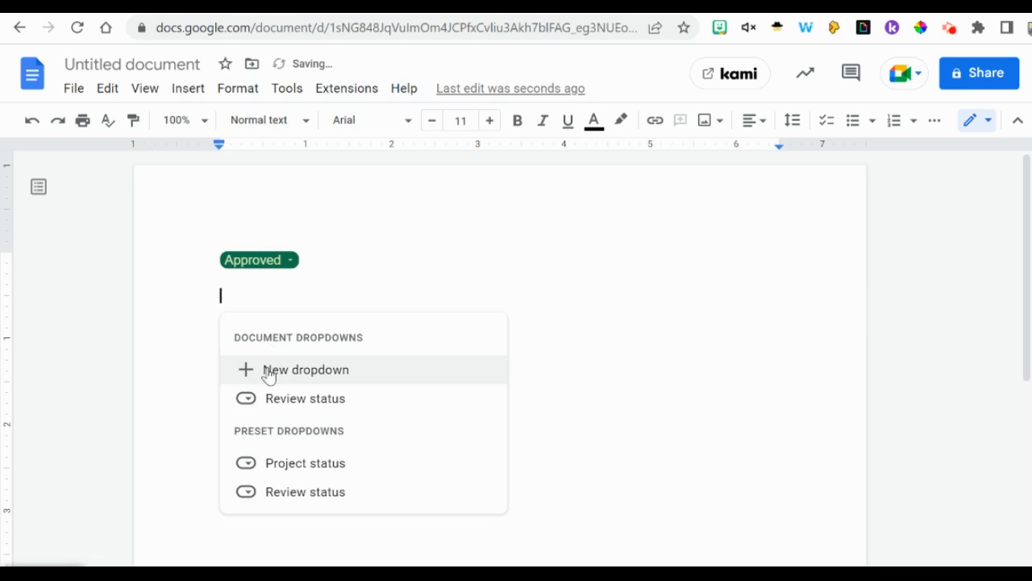
pyautogui.click(255, 381)
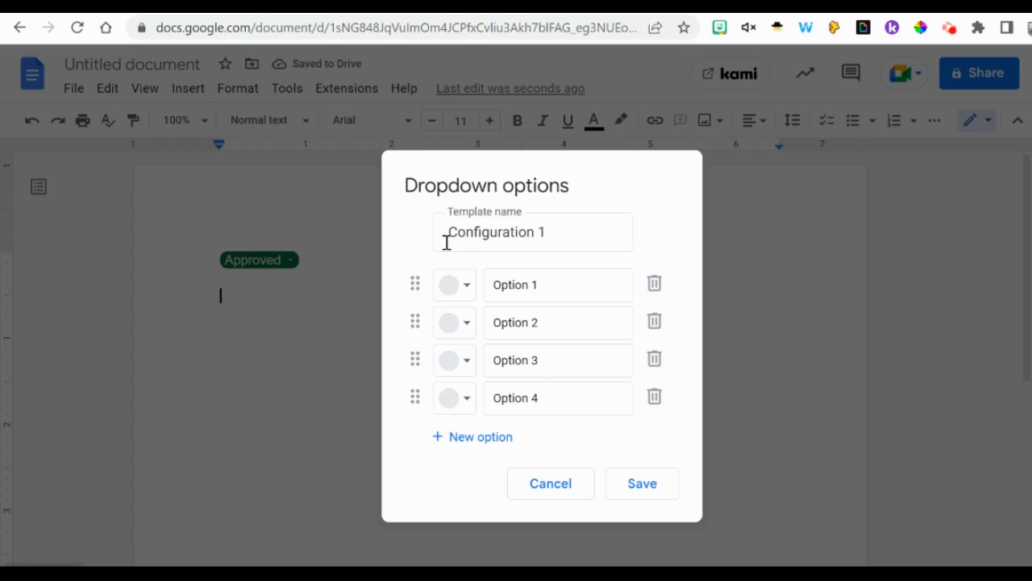
# Step: Name the dropdown template Student Checkin and set its first option to "How are you feeling?"
pyautogui.tripleClick(475, 231)
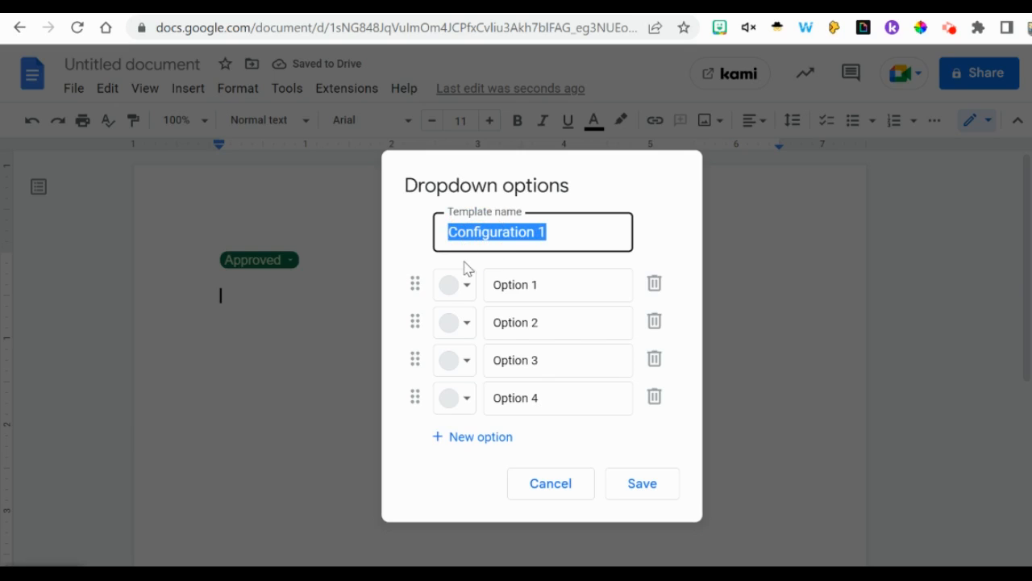
pyautogui.write('Student Checkin')
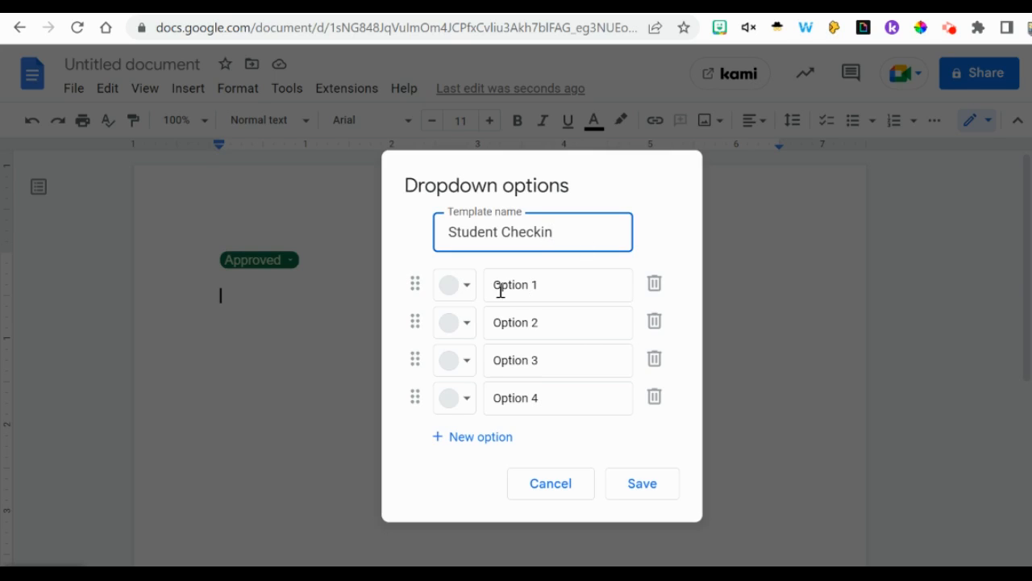
pyautogui.moveTo(558, 296); pyautogui.dragTo(477, 286)
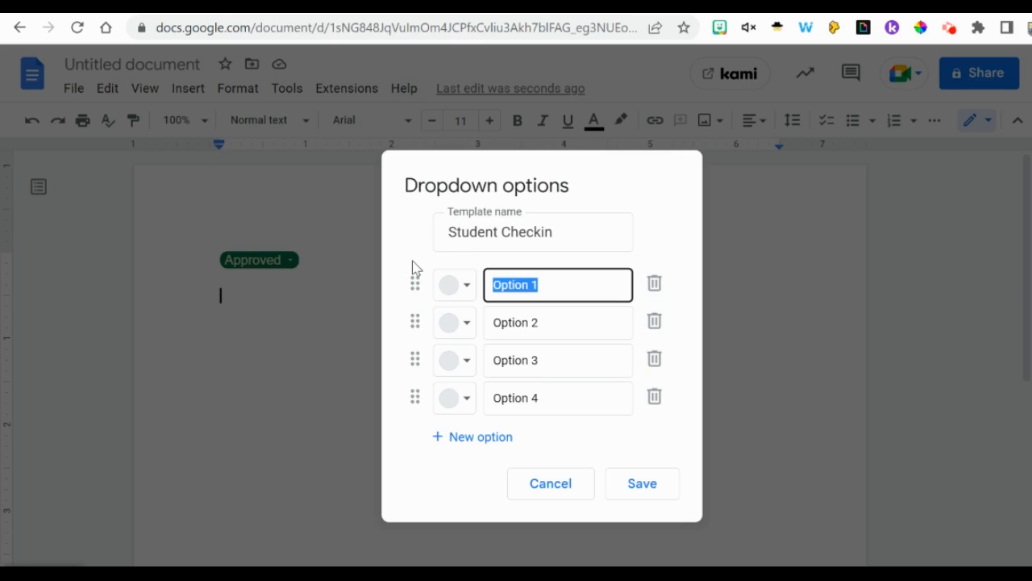
pyautogui.write('How are you feeling?')
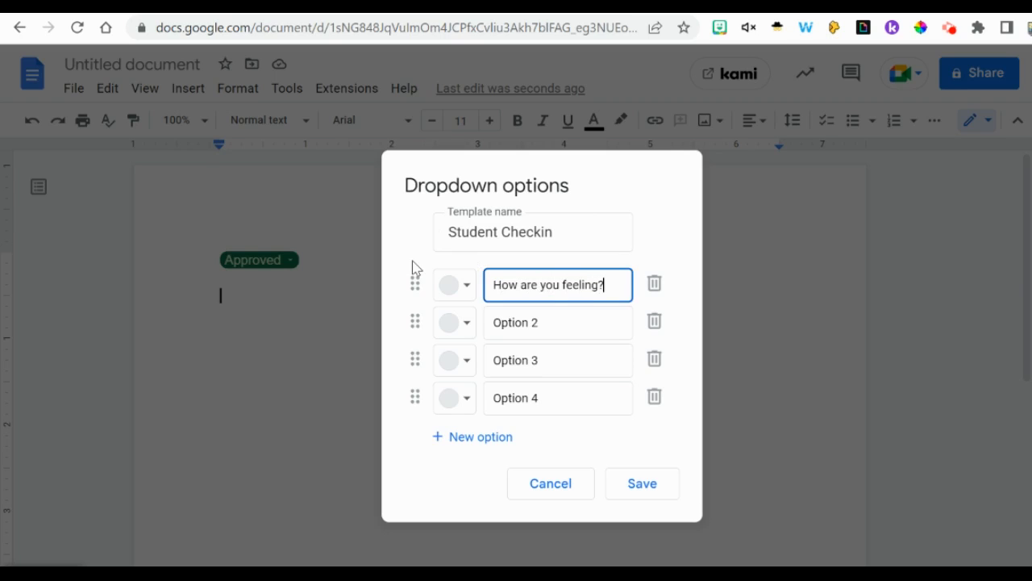
# Step: Replace the second option with a grinning face emoji followed by "I am Happy"
pyautogui.click(560, 329)
pyautogui.moveTo(557, 329); pyautogui.dragTo(493, 323)
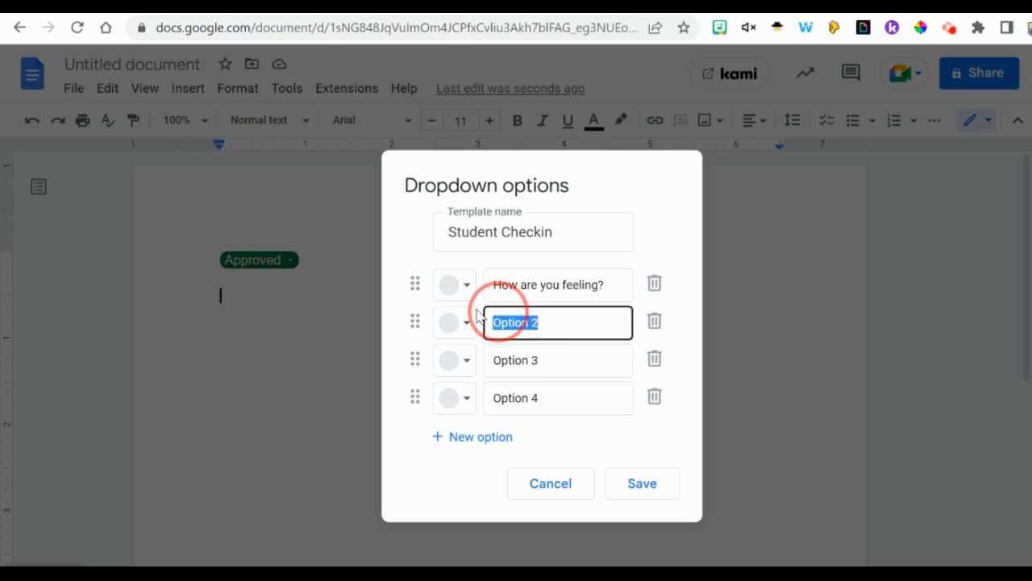
pyautogui.rightClick(511, 333)
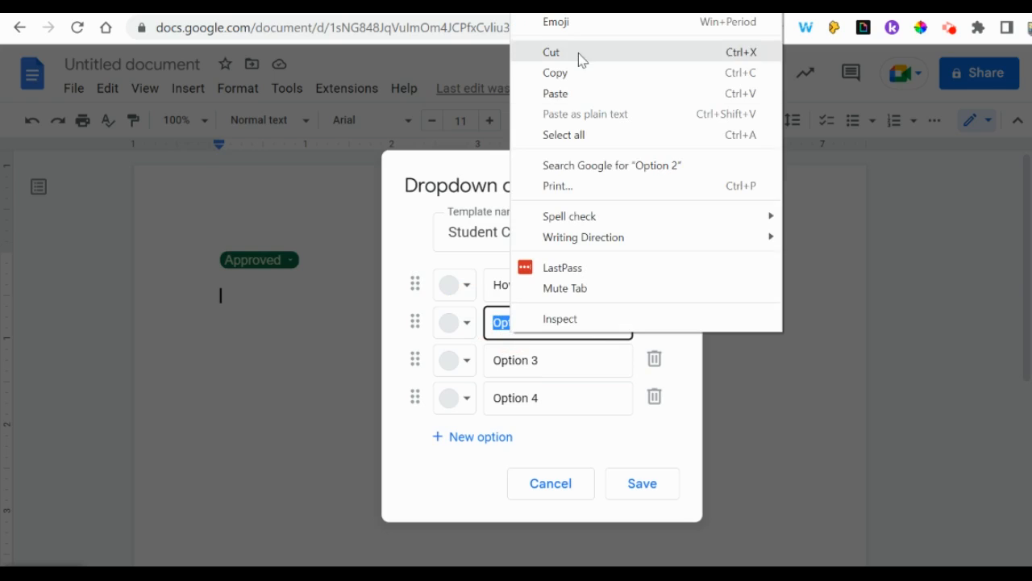
pyautogui.click(583, 23)
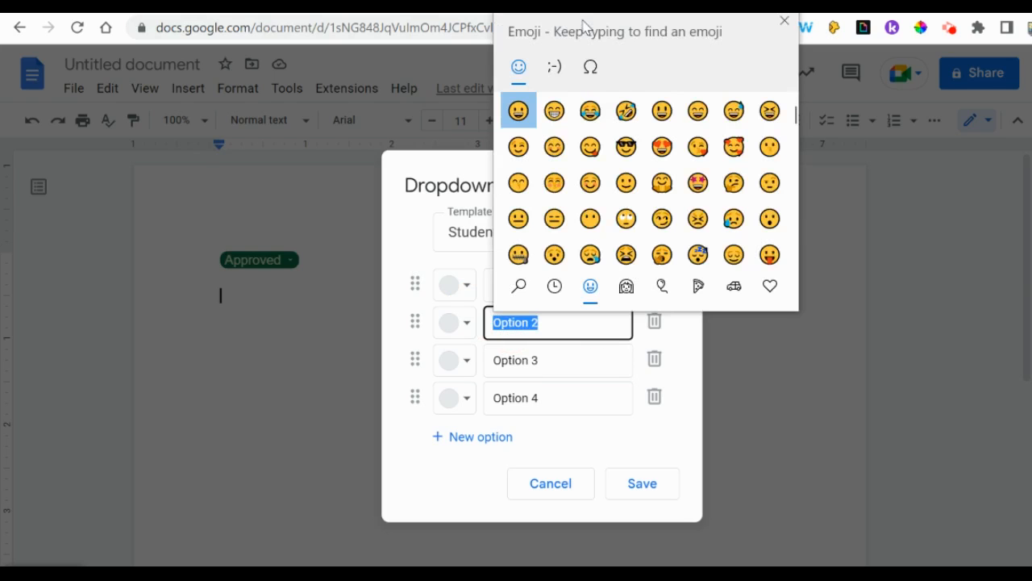
pyautogui.click(554, 111)
pyautogui.click(542, 328)
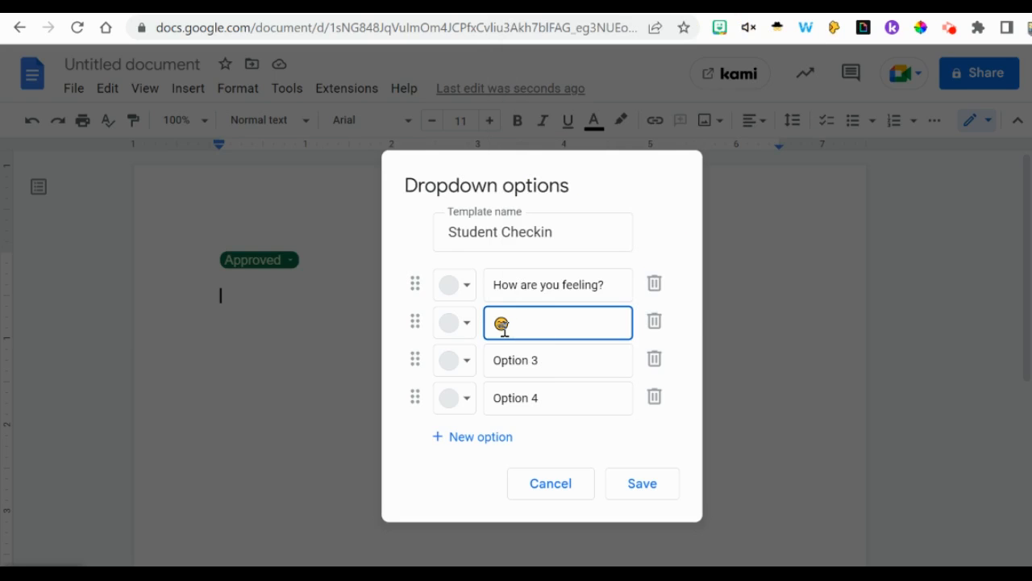
pyautogui.write('I am Happy')
pyautogui.click(563, 359)
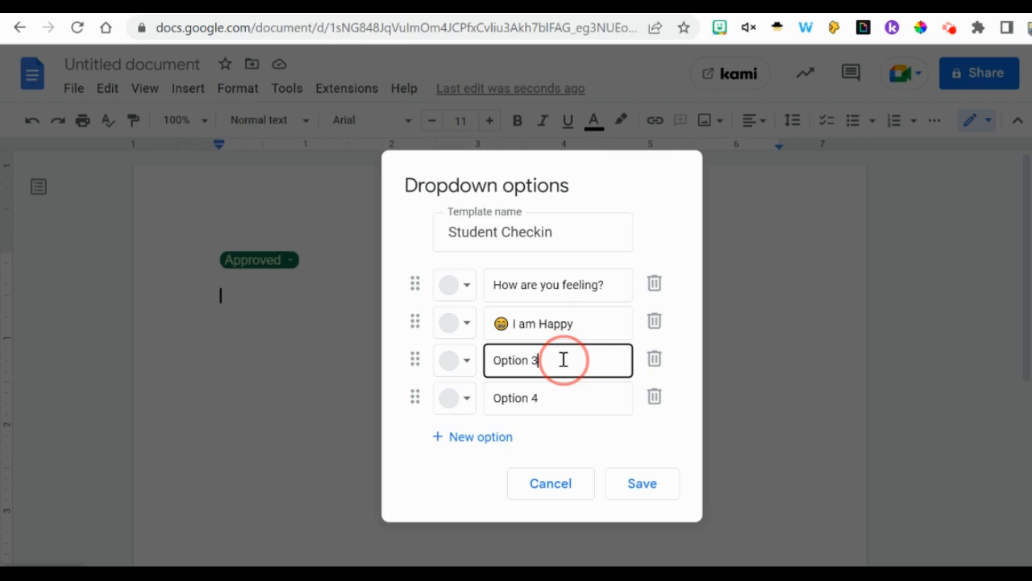
# Step: Reword the second option after its emoji to read "I am Excited"
pyautogui.moveTo(575, 324); pyautogui.dragTo(535, 325)
pyautogui.write('E')
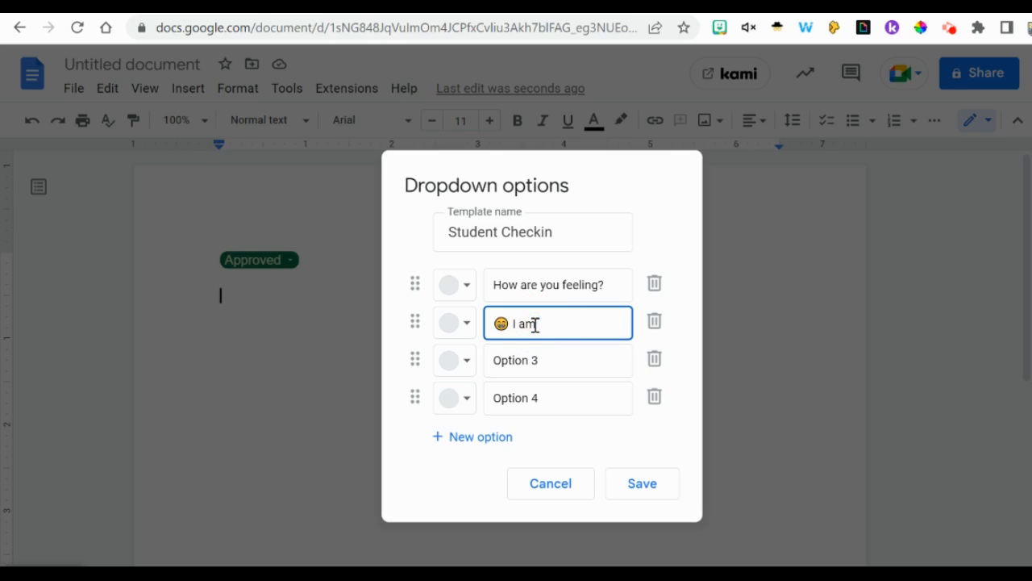
pyautogui.write('xcited')
# Step: Set the third option to a smiling emoji with "I am ready to learn" and the fourth to a crying emoji with "I am sad"
pyautogui.moveTo(554, 362); pyautogui.dragTo(492, 361)
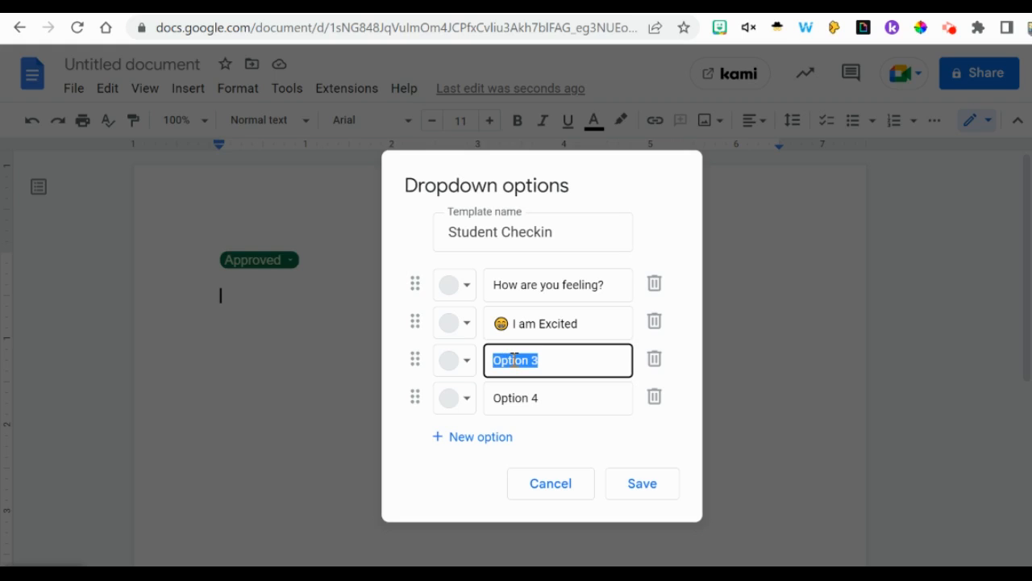
pyautogui.rightClick(514, 360)
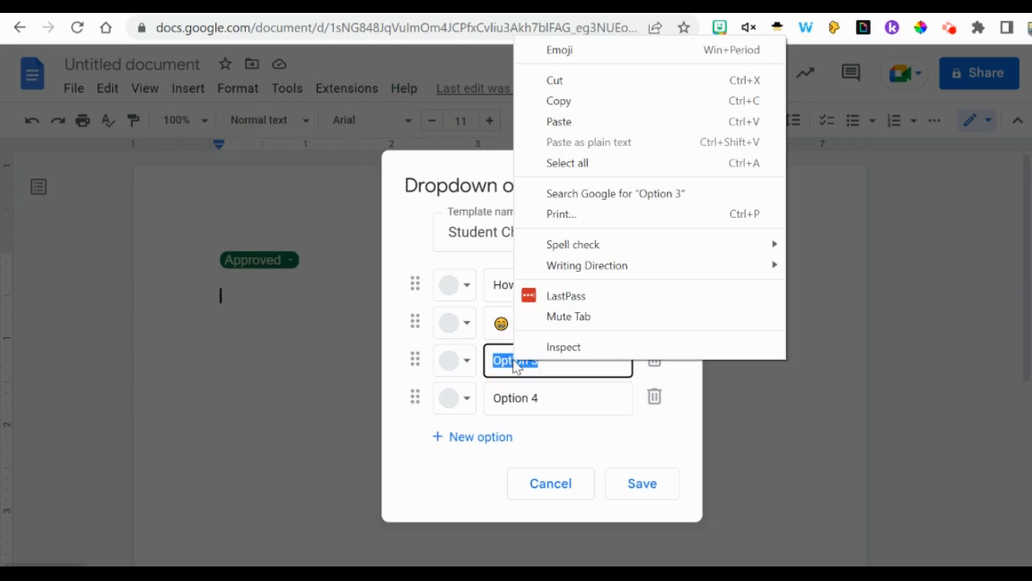
pyautogui.click(557, 49)
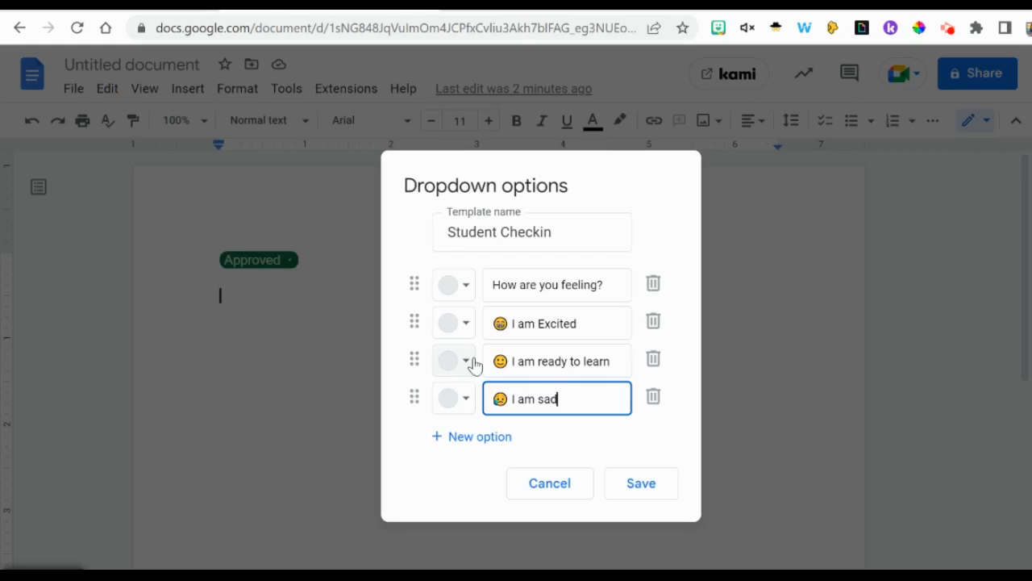
# Step: Colour the "I am Excited" option light yellow, "I am ready to learn" light green and "I am sad" light blue, and save the dropdown
pyautogui.click(465, 323)
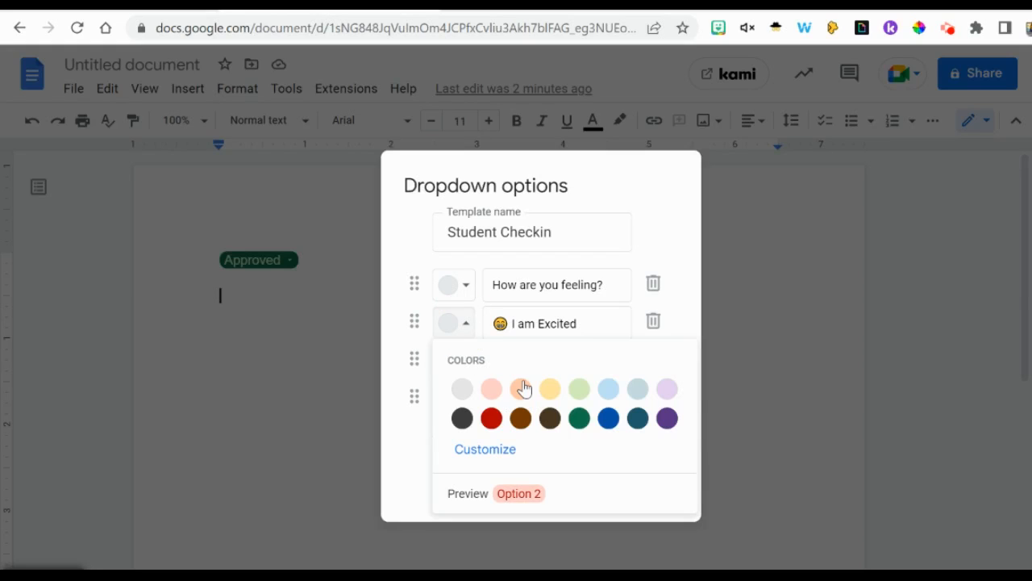
pyautogui.click(547, 388)
pyautogui.click(457, 363)
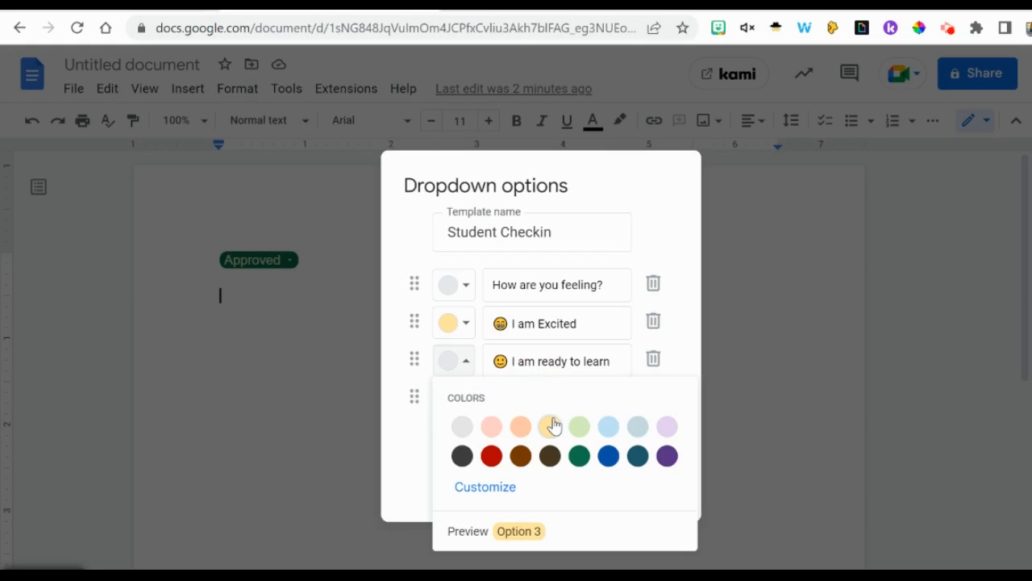
pyautogui.click(578, 425)
pyautogui.click(457, 398)
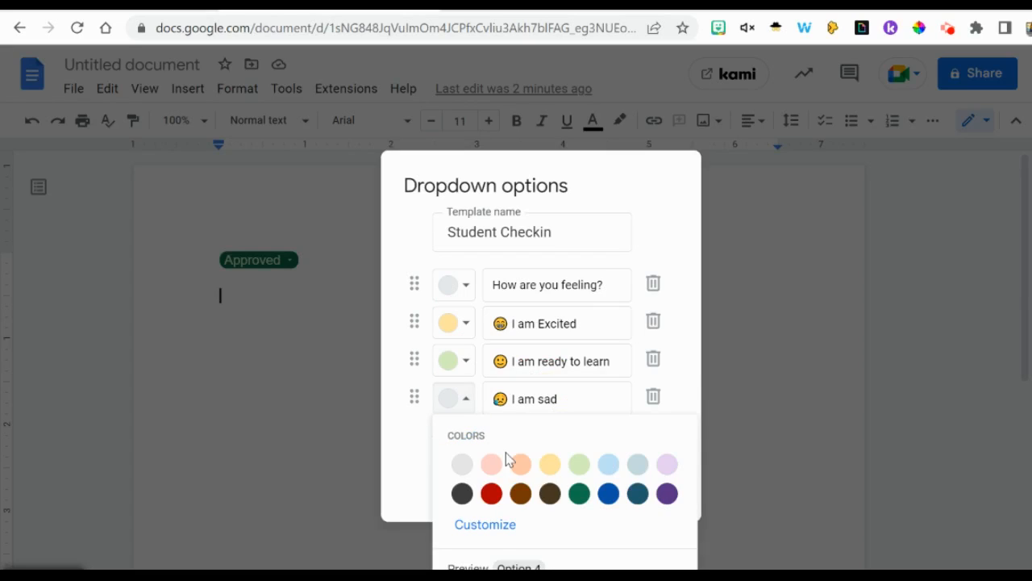
pyautogui.click(616, 471)
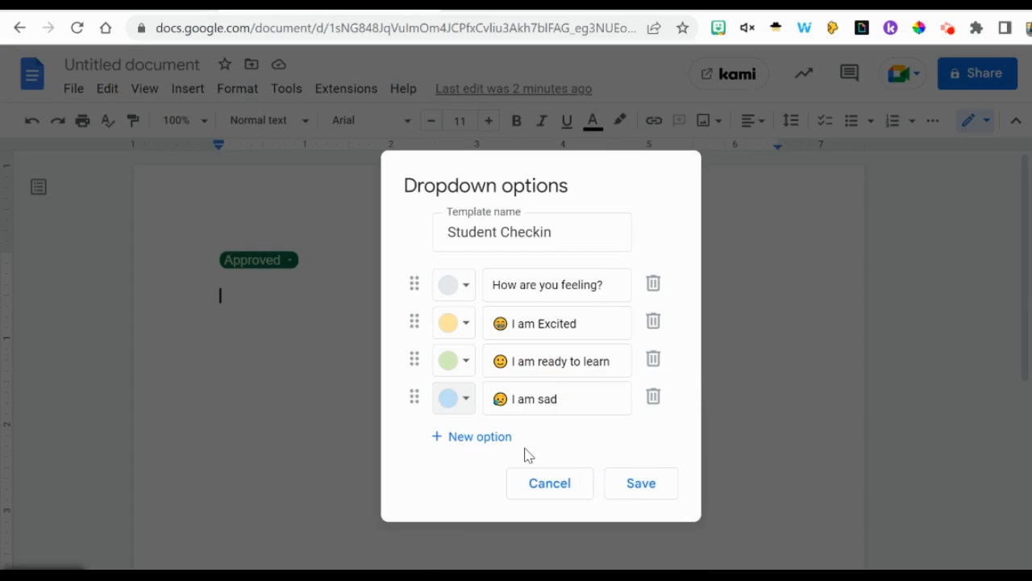
pyautogui.click(641, 483)
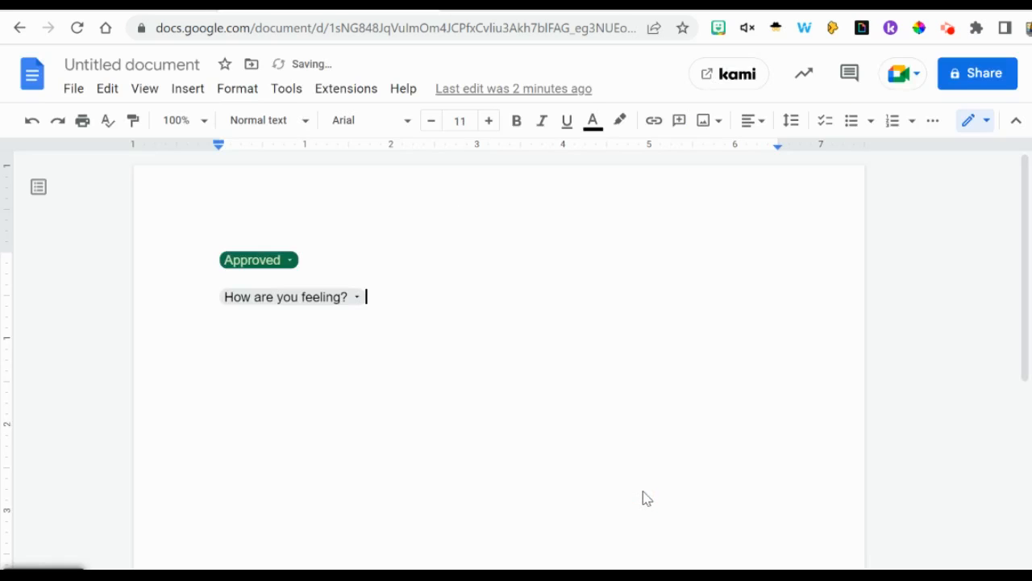
# Step: Review the option list of the new "How are you feeling?" dropdown without changing its selection
pyautogui.click(356, 299)
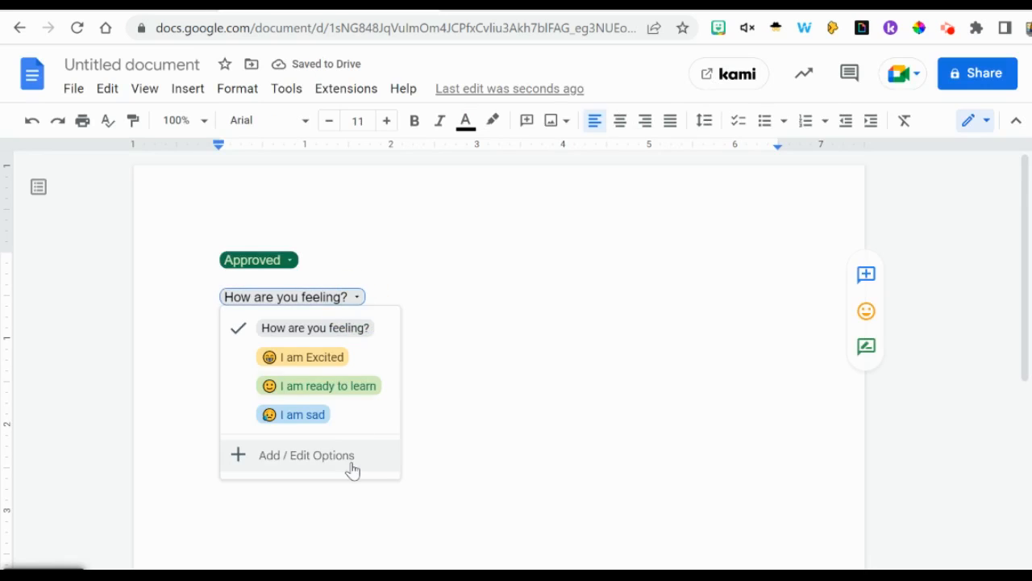
pyautogui.click(575, 458)
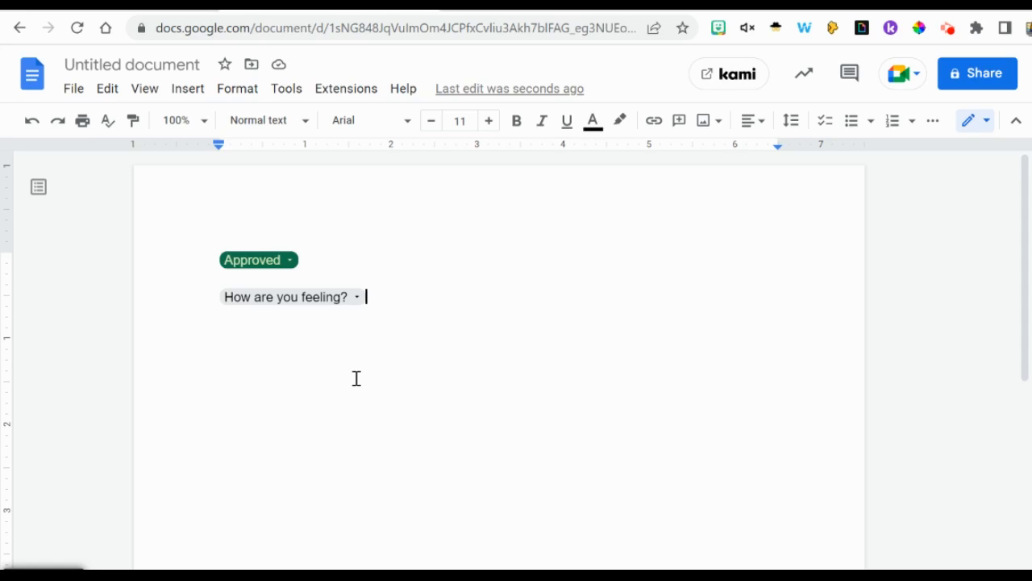
pyautogui.click(355, 299)
pyautogui.click(442, 362)
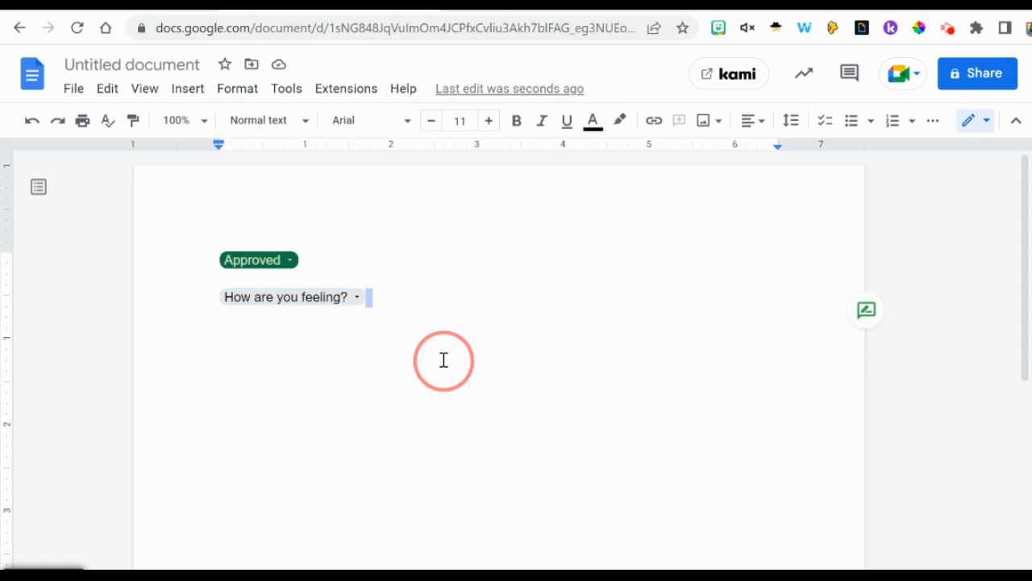
# Step: Insert another Student Checkin dropdown on a new line below the first one
pyautogui.press('Return')
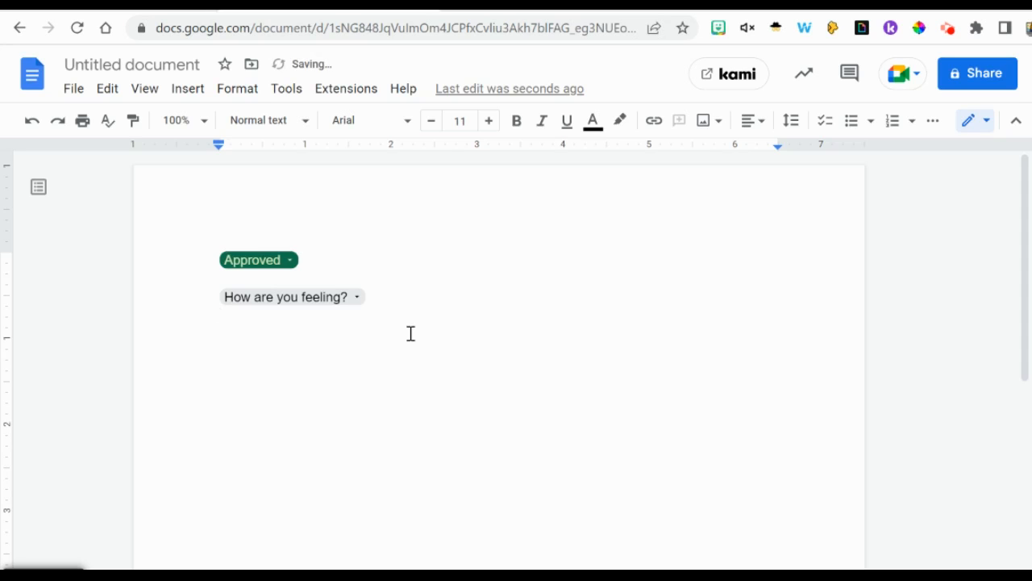
pyautogui.write('@drop')
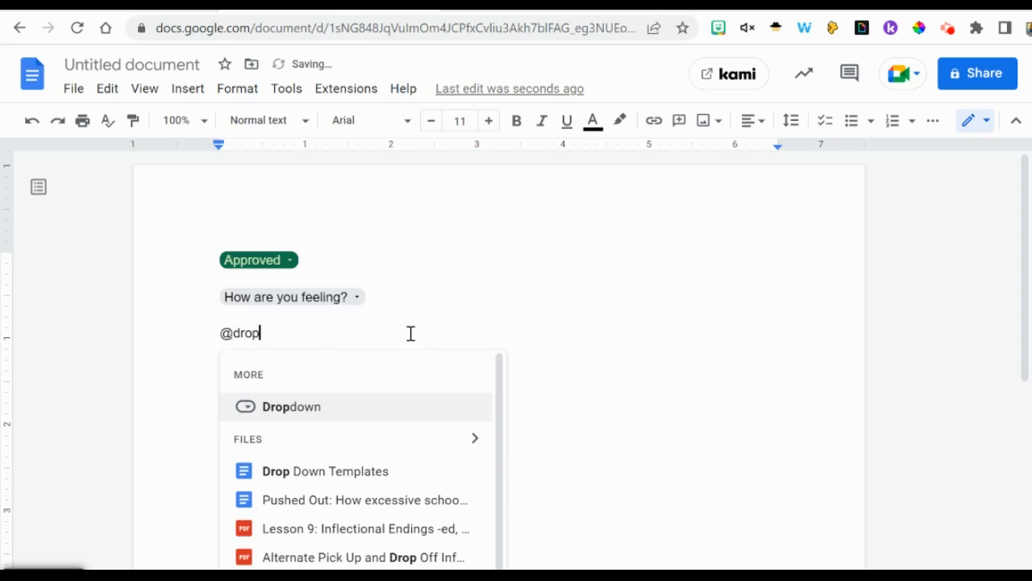
pyautogui.click(426, 419)
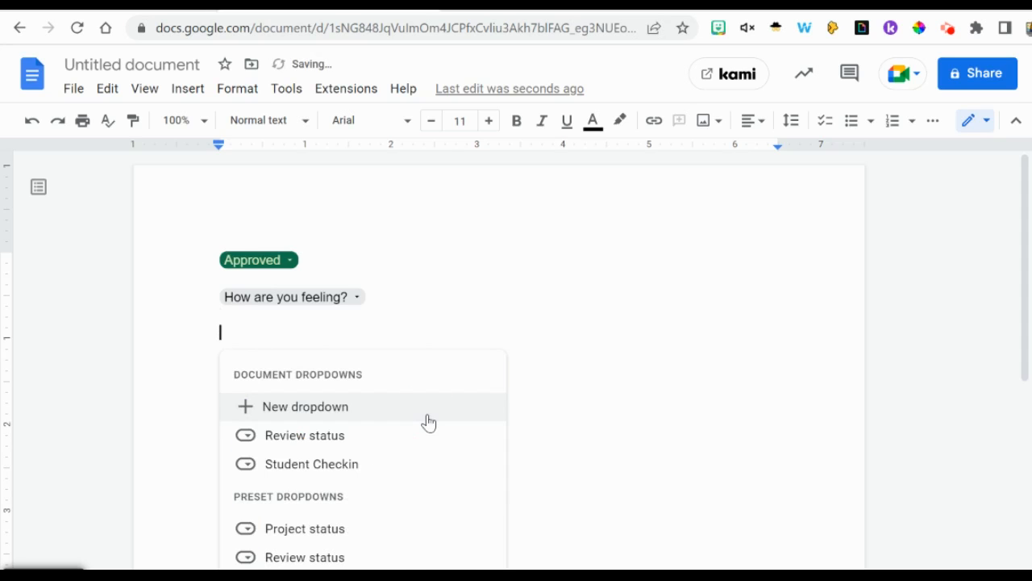
pyautogui.click(417, 472)
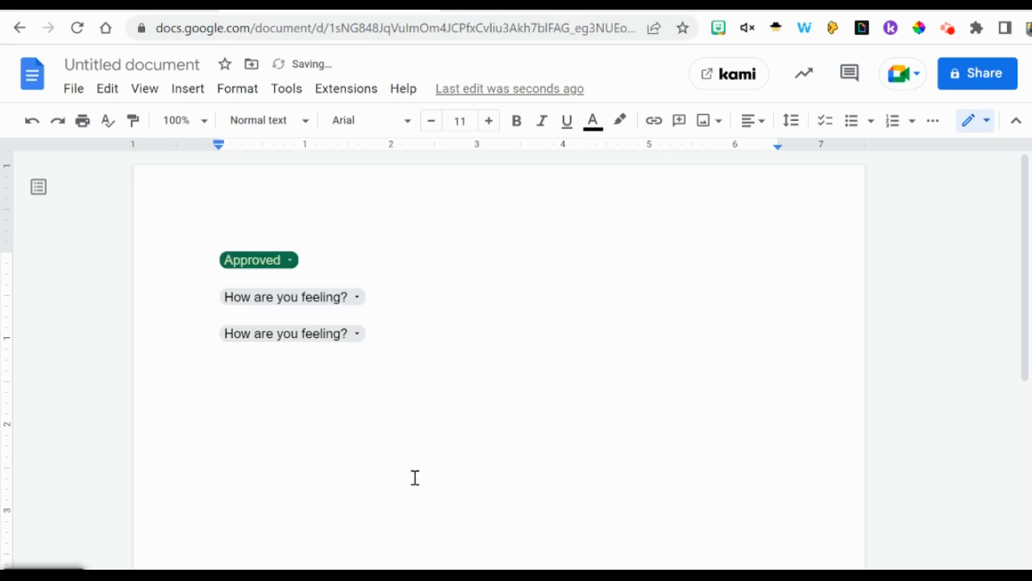
# Step: Add a dark grey fifth option "I am Scared" to the second Student Checkin dropdown and apply the change to all matching dropdowns
pyautogui.click(357, 335)
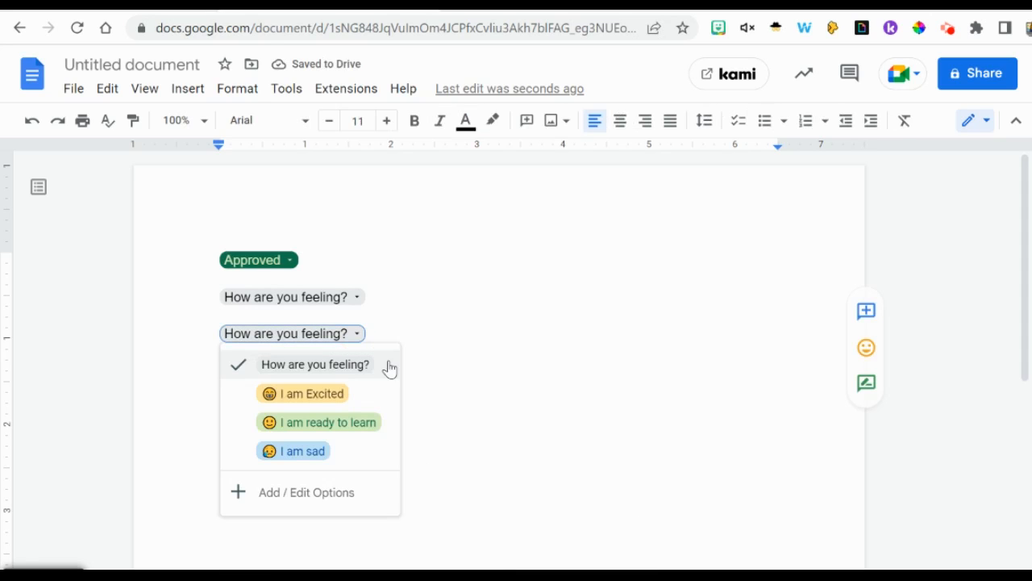
pyautogui.click(292, 493)
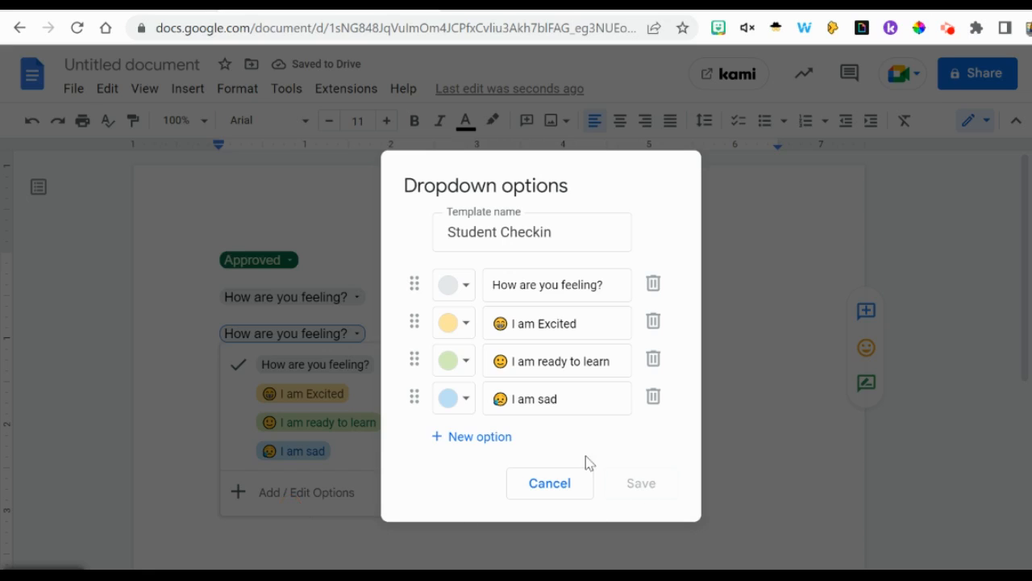
pyautogui.click(470, 438)
pyautogui.click(462, 436)
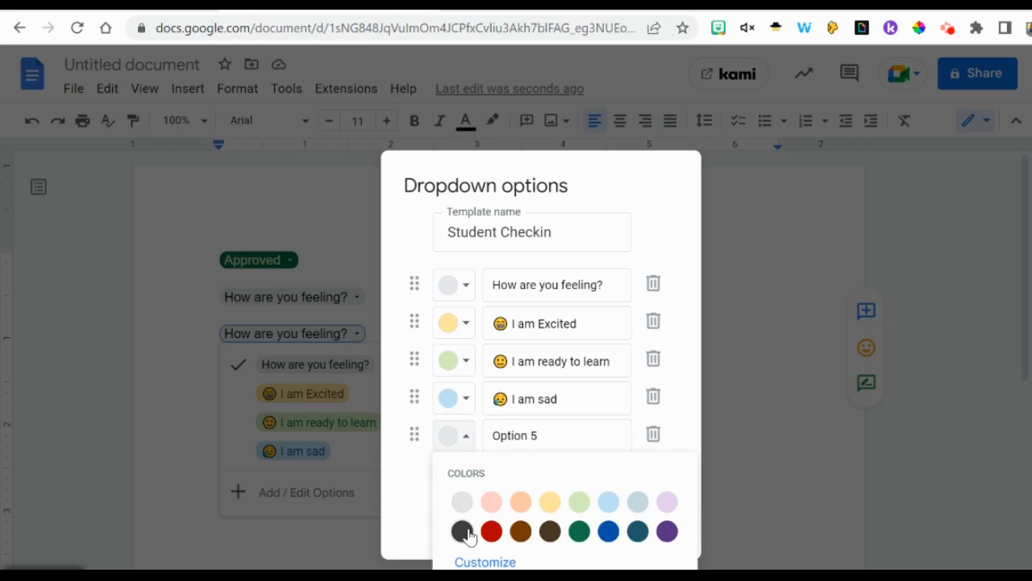
pyautogui.click(462, 530)
pyautogui.tripleClick(540, 435)
pyautogui.write('I am Scared')
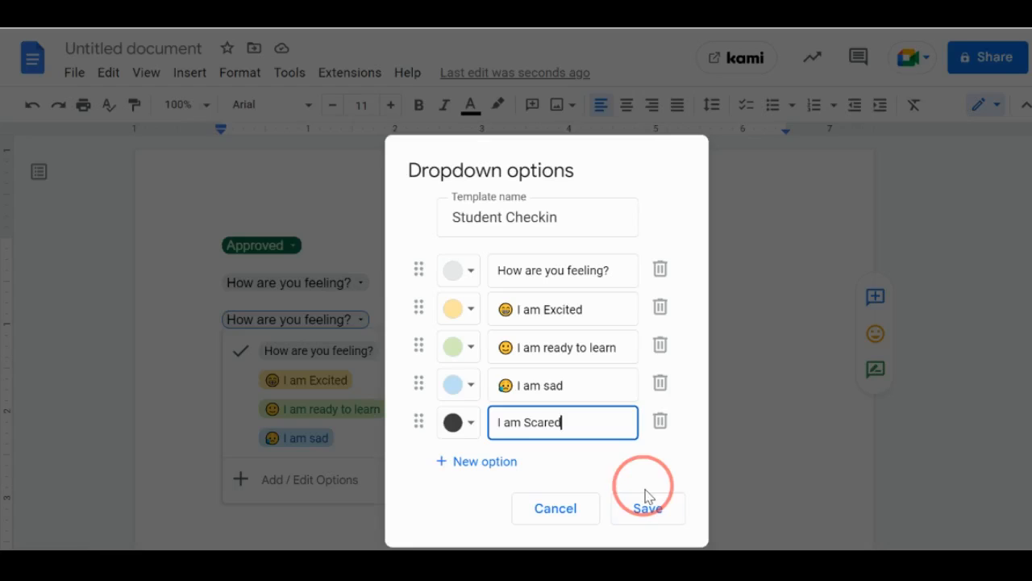
pyautogui.click(641, 521)
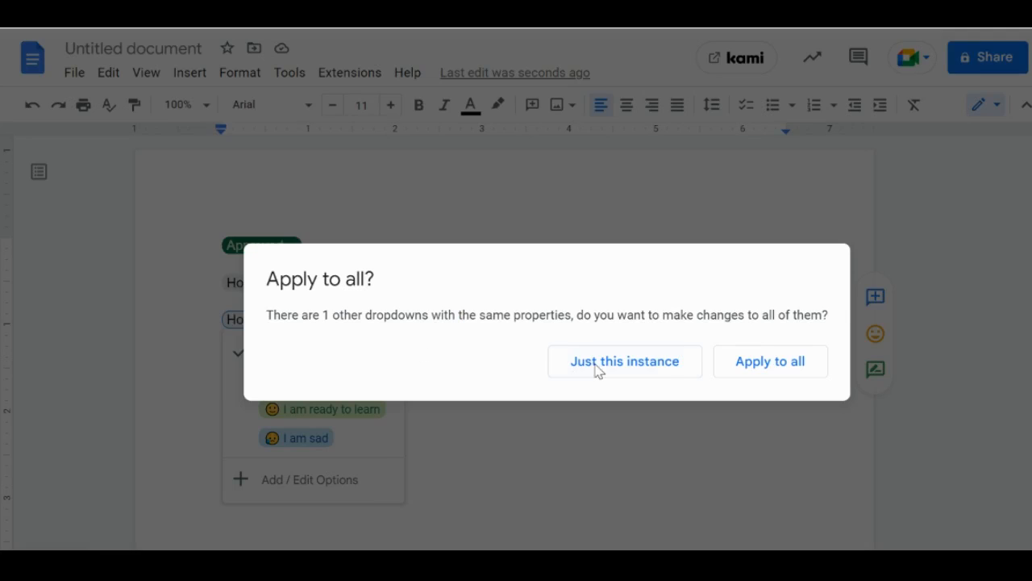
pyautogui.click(768, 370)
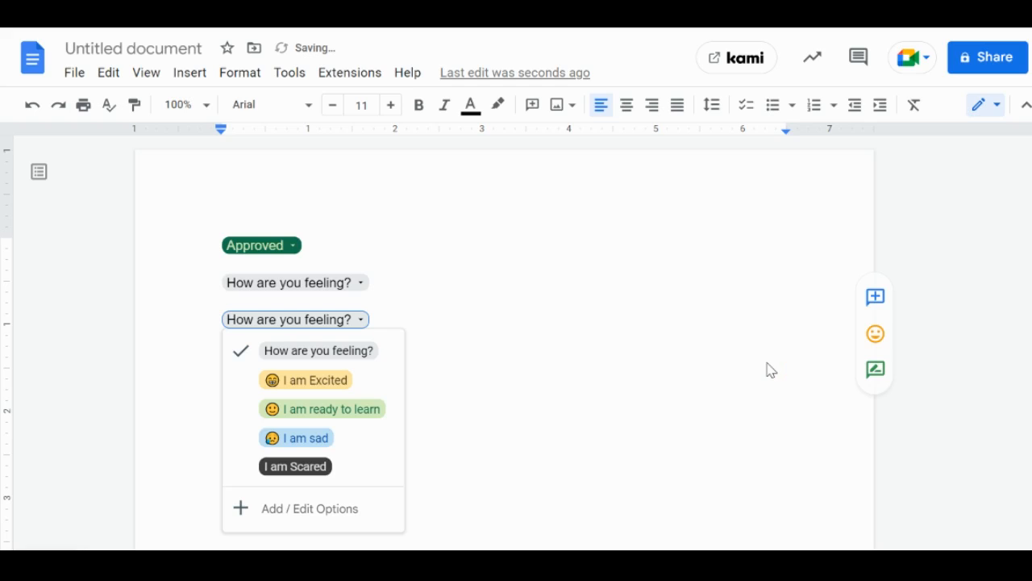
# Step: Compare the option lists of both "How are you feeling?" dropdowns to check the added option
pyautogui.click(570, 482)
pyautogui.click(311, 314)
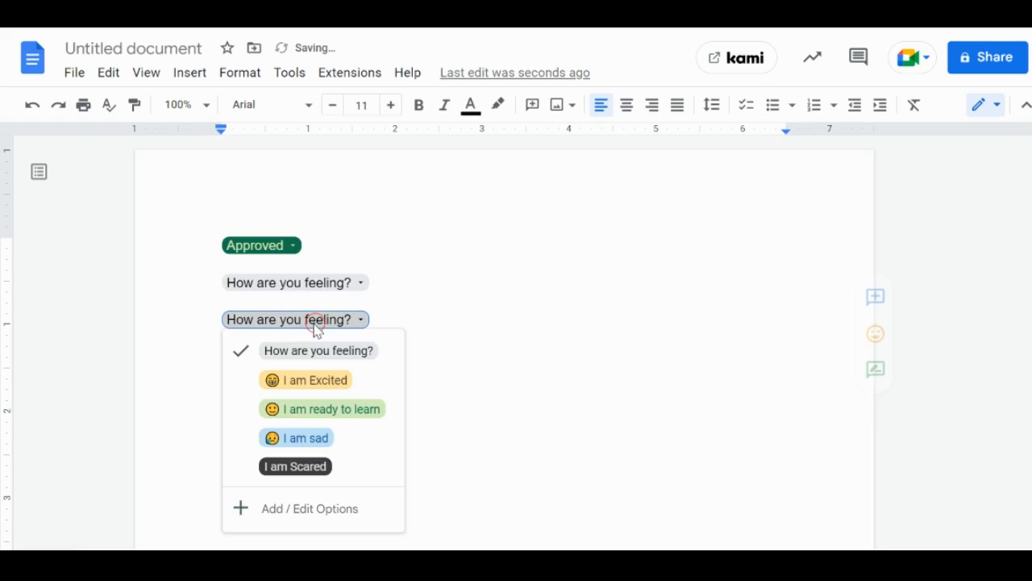
pyautogui.click(334, 282)
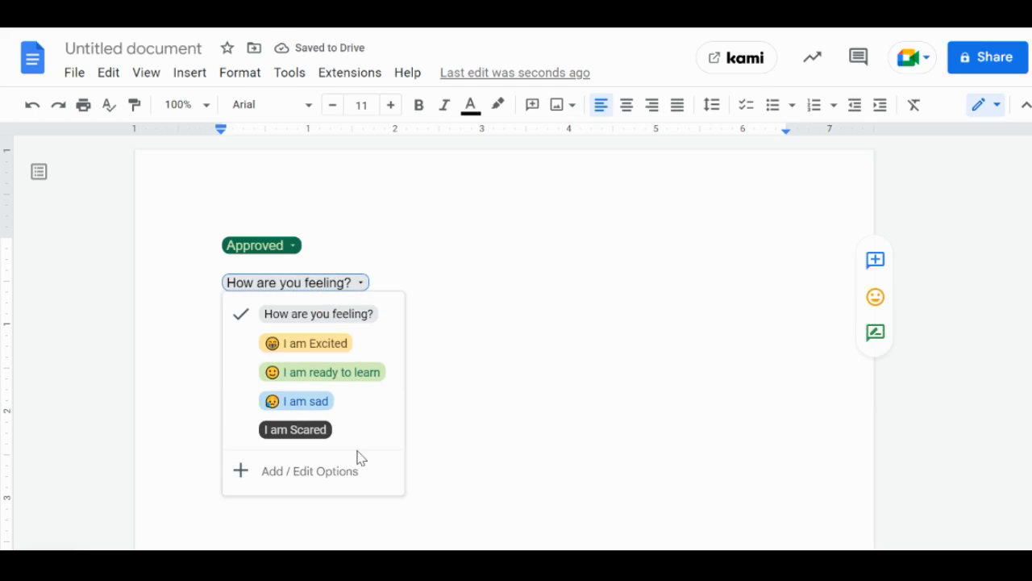
pyautogui.click(517, 394)
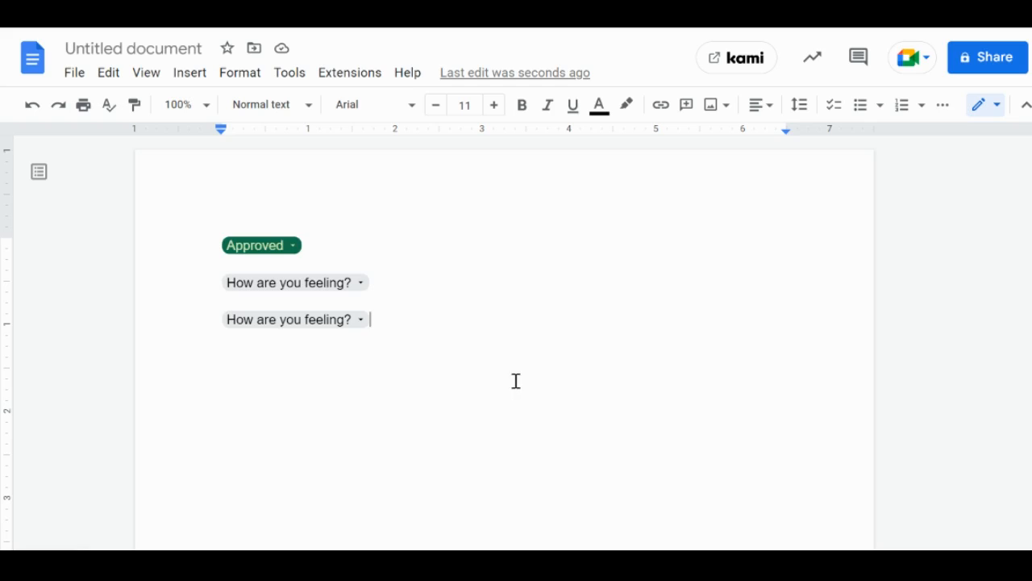